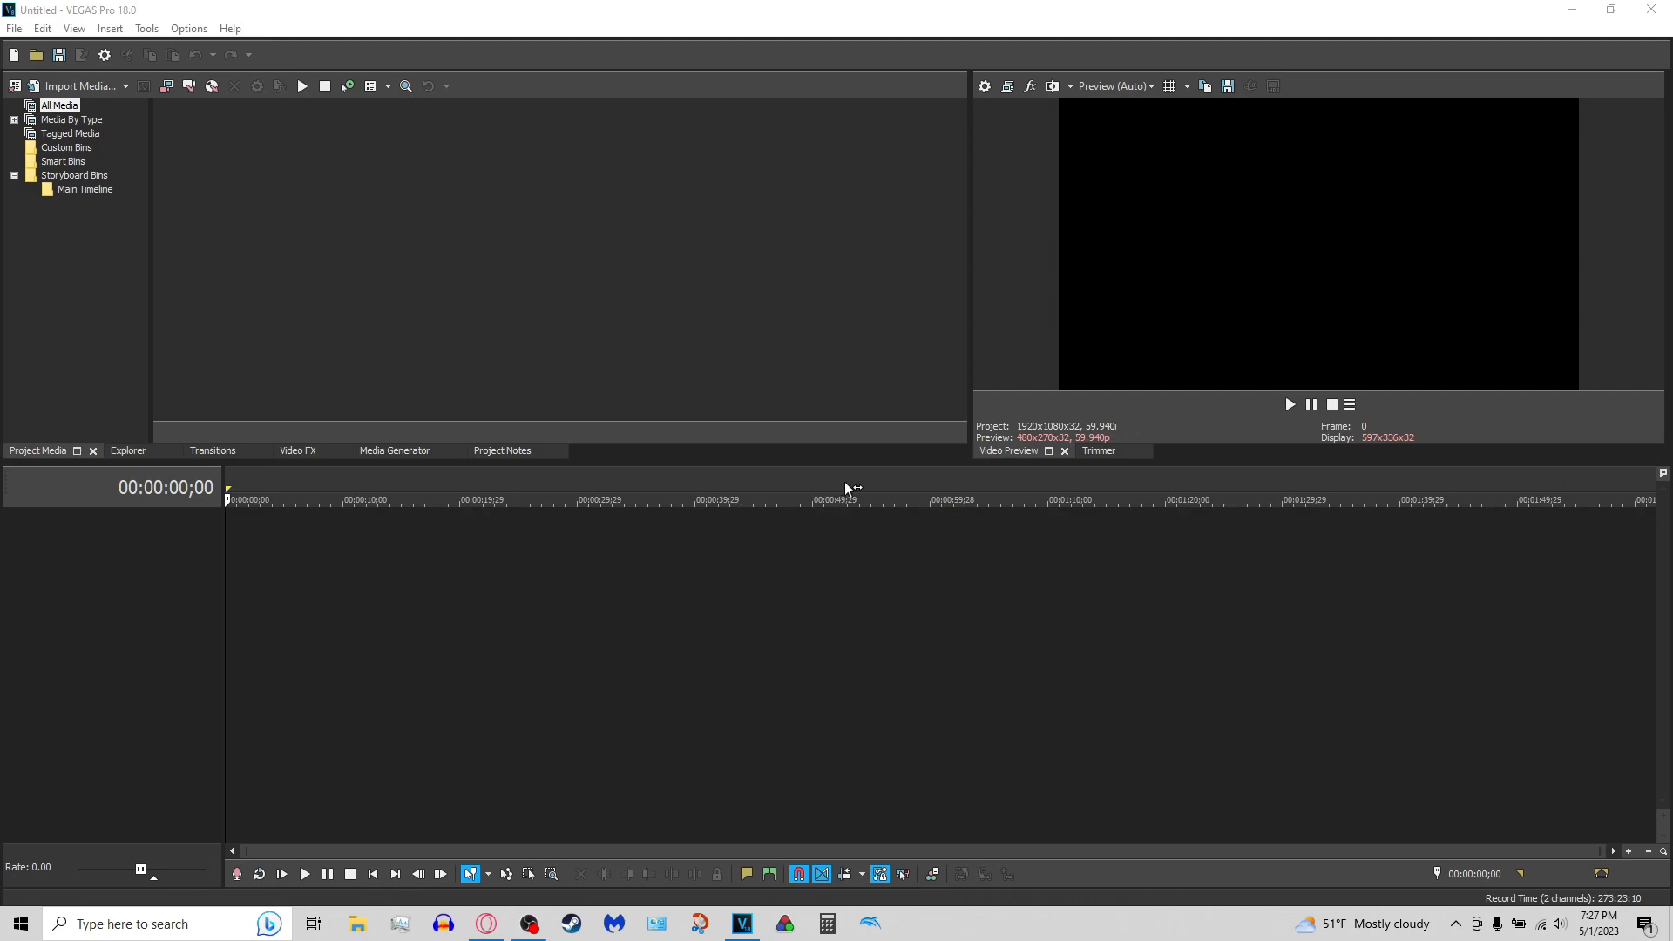
# Open Shrek Memes (Clean) from Downloads onto the timeline, declining to match the project video settings to it
pyautogui.moveTo(728, 934)
pyautogui.click(37, 55)
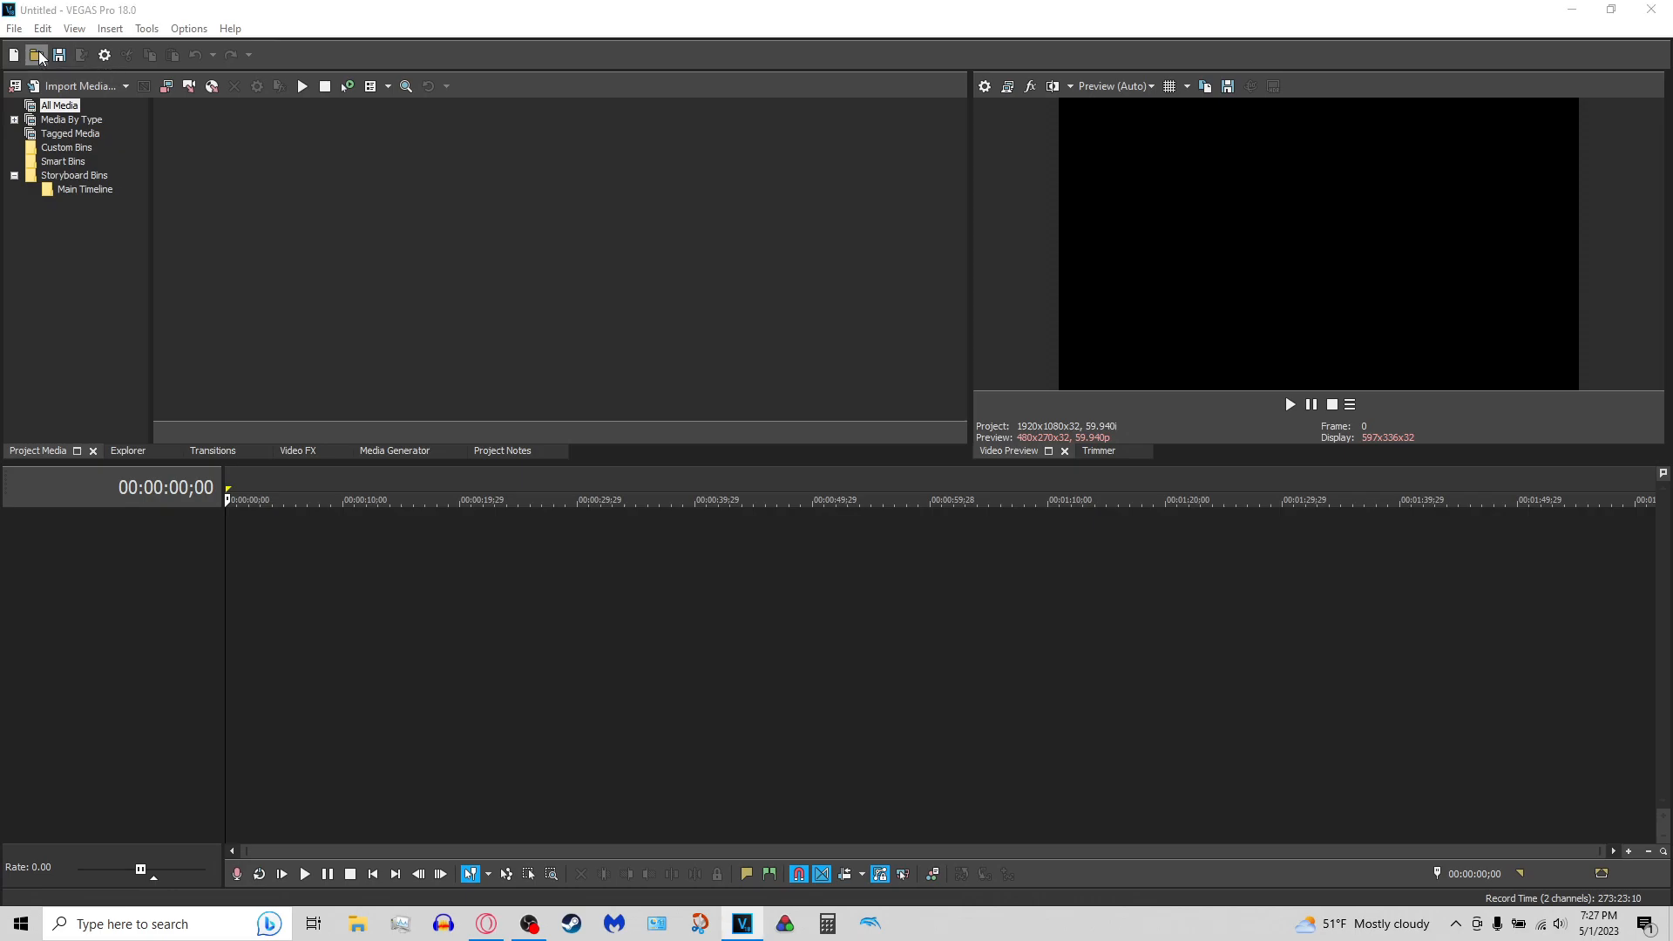
pyautogui.click(608, 439)
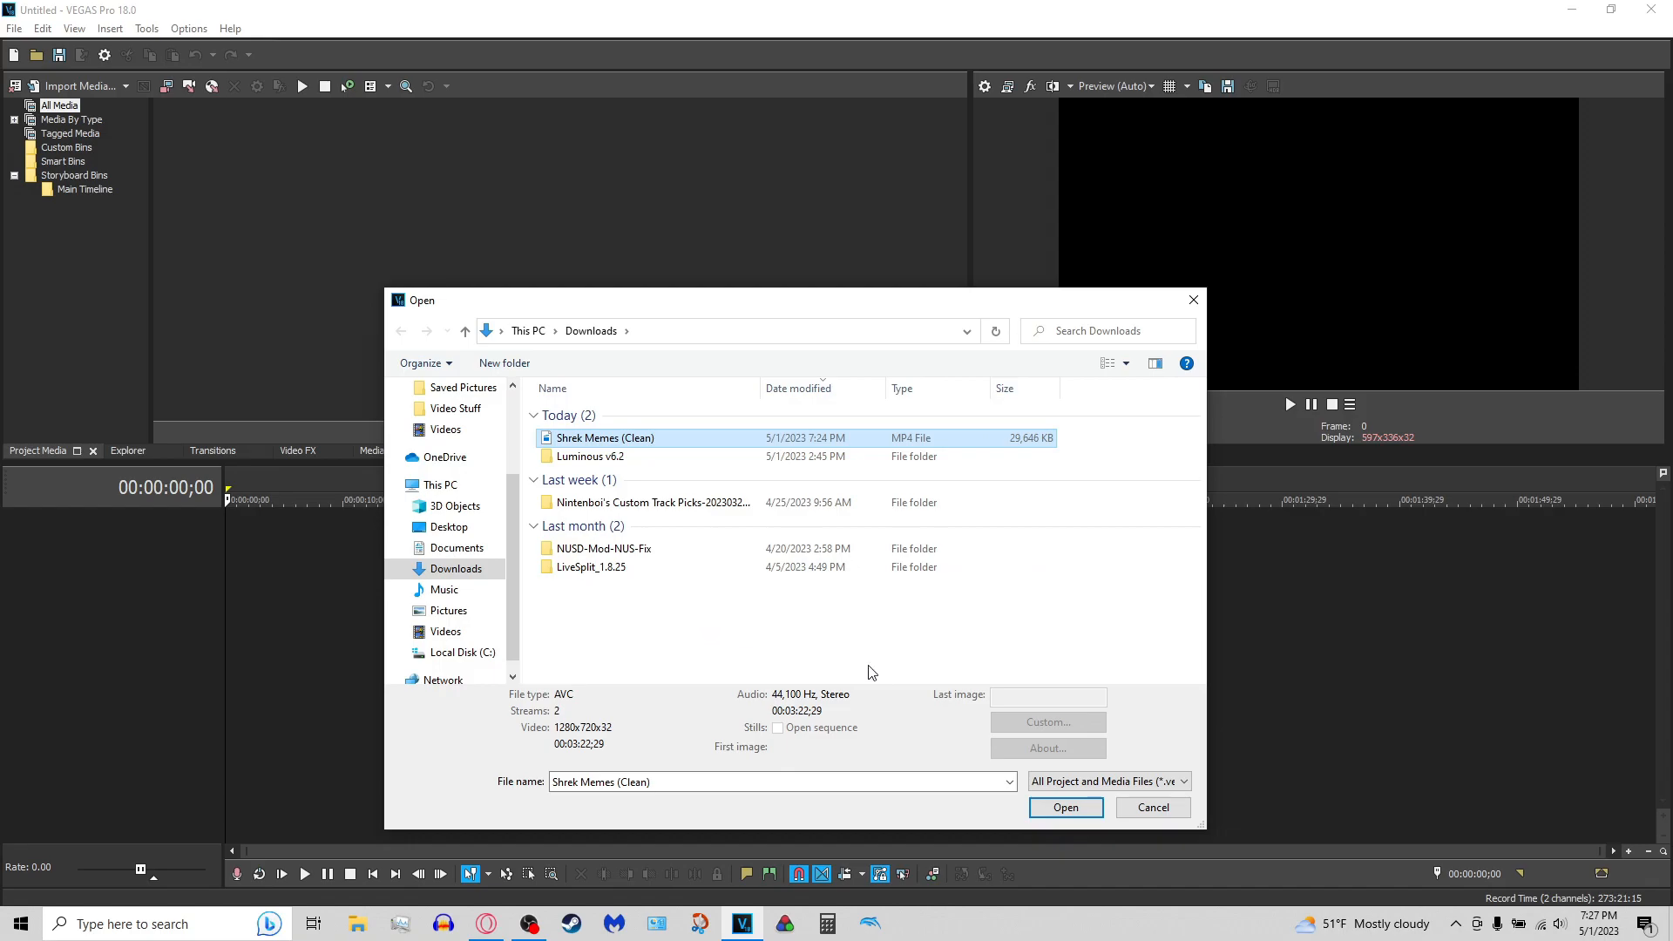
pyautogui.click(1079, 811)
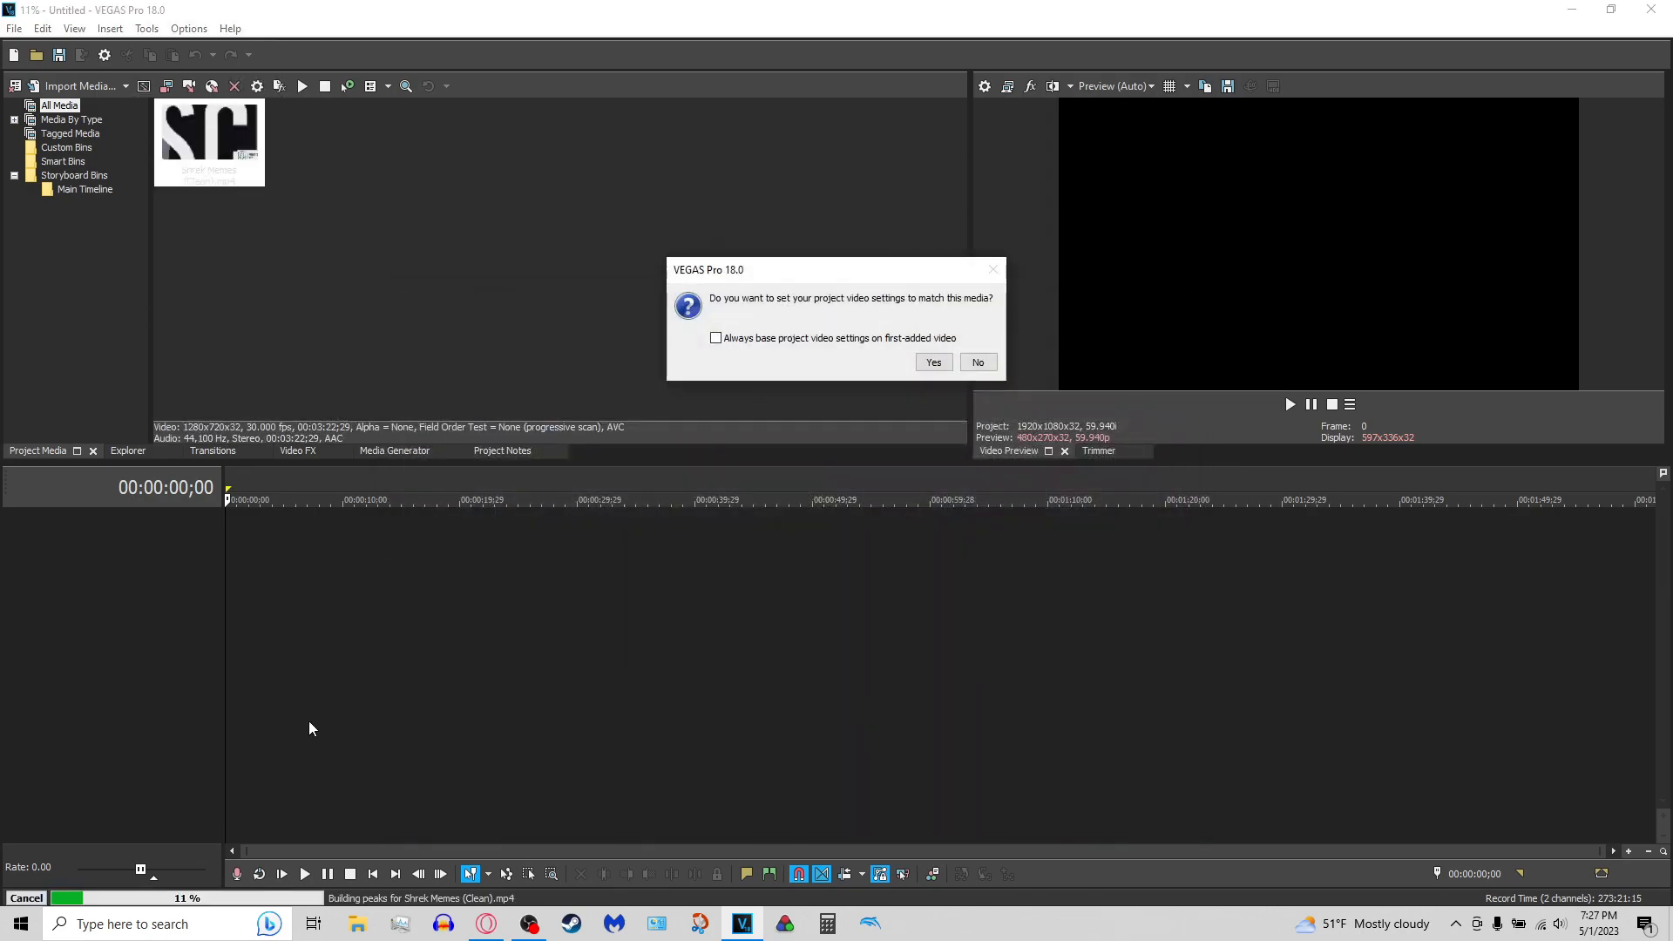
pyautogui.click(994, 362)
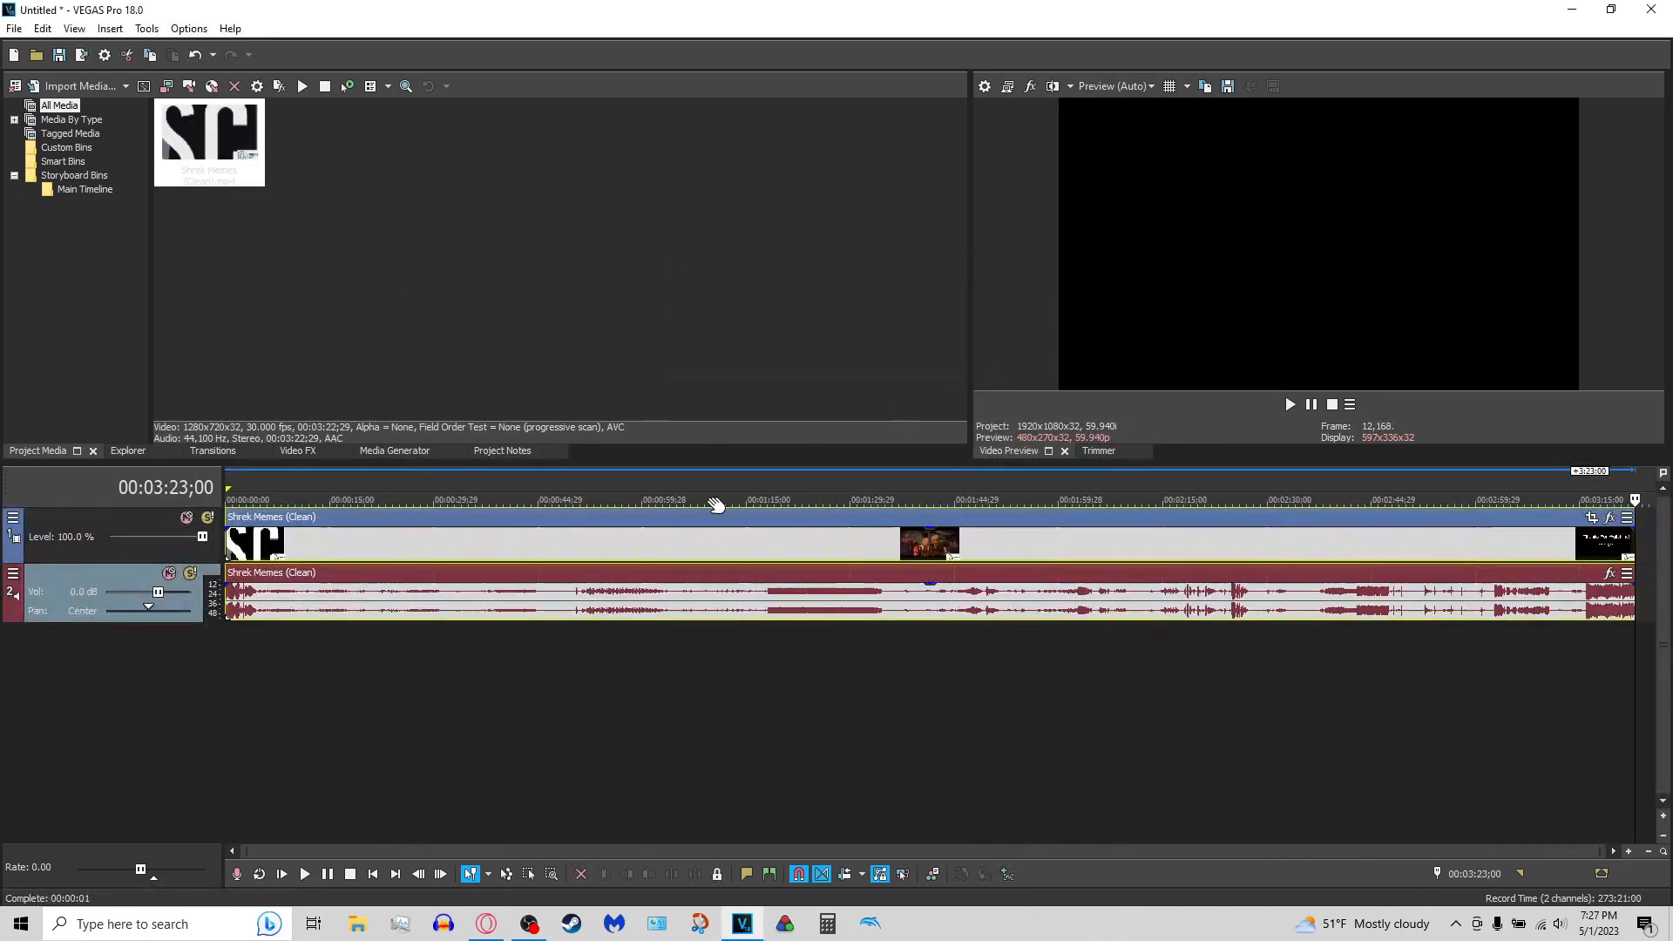
# Place the playhead at 00:00:17;22 in the Shrek Memes clip and insert a new video track
pyautogui.click(285, 547)
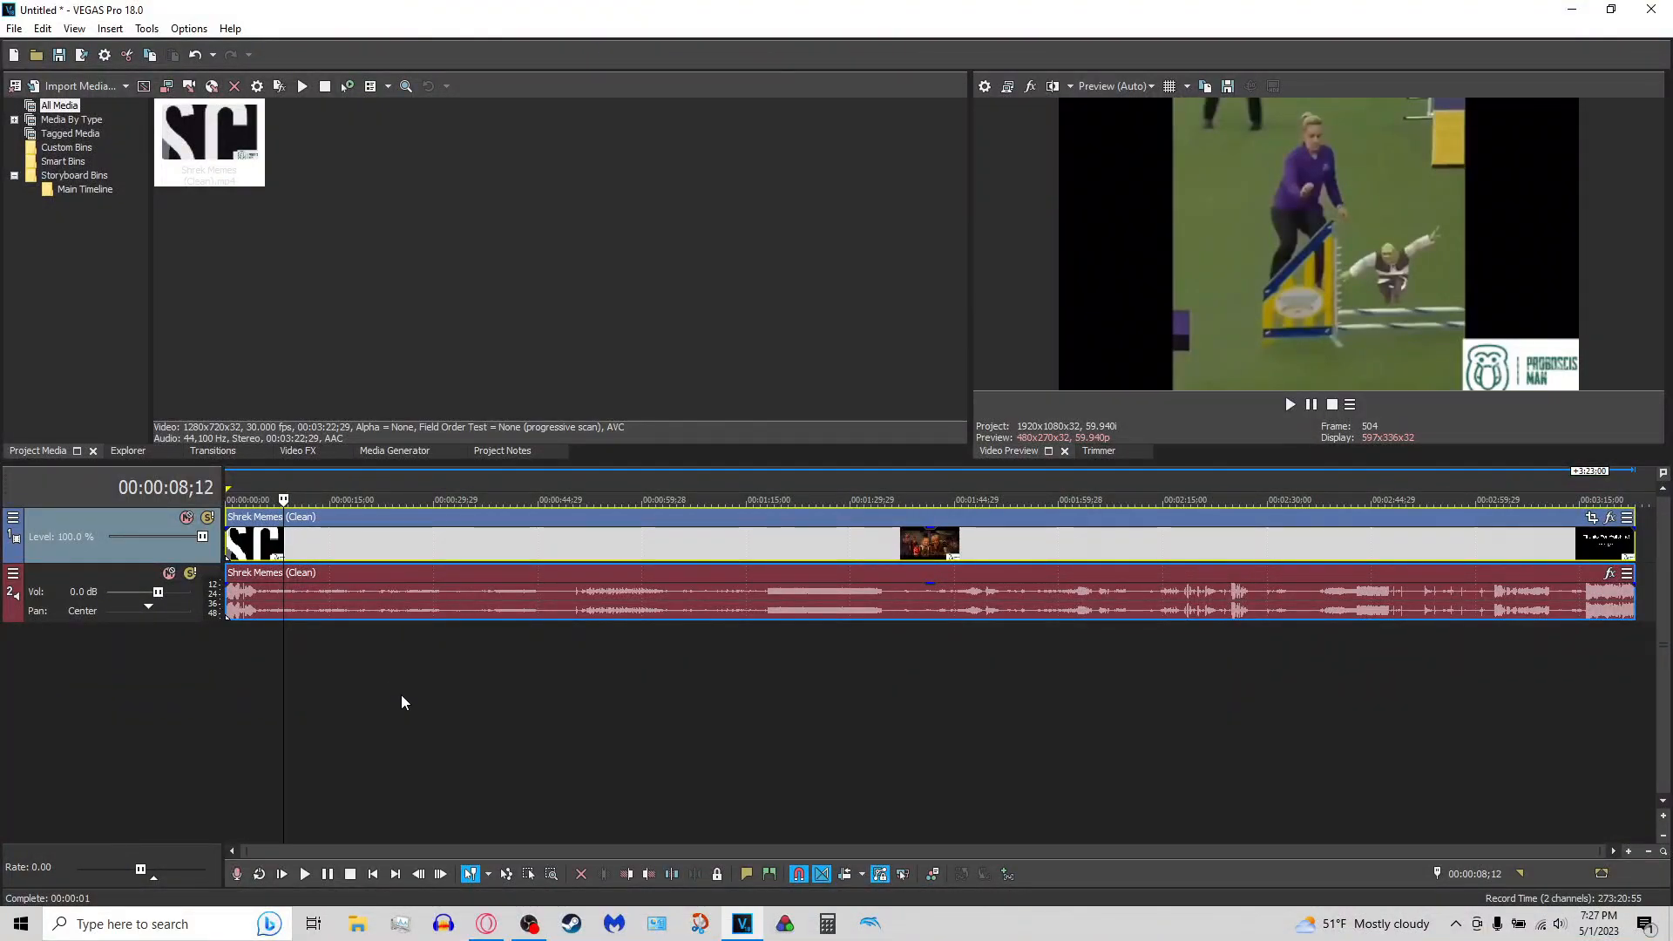
pyautogui.press('space')
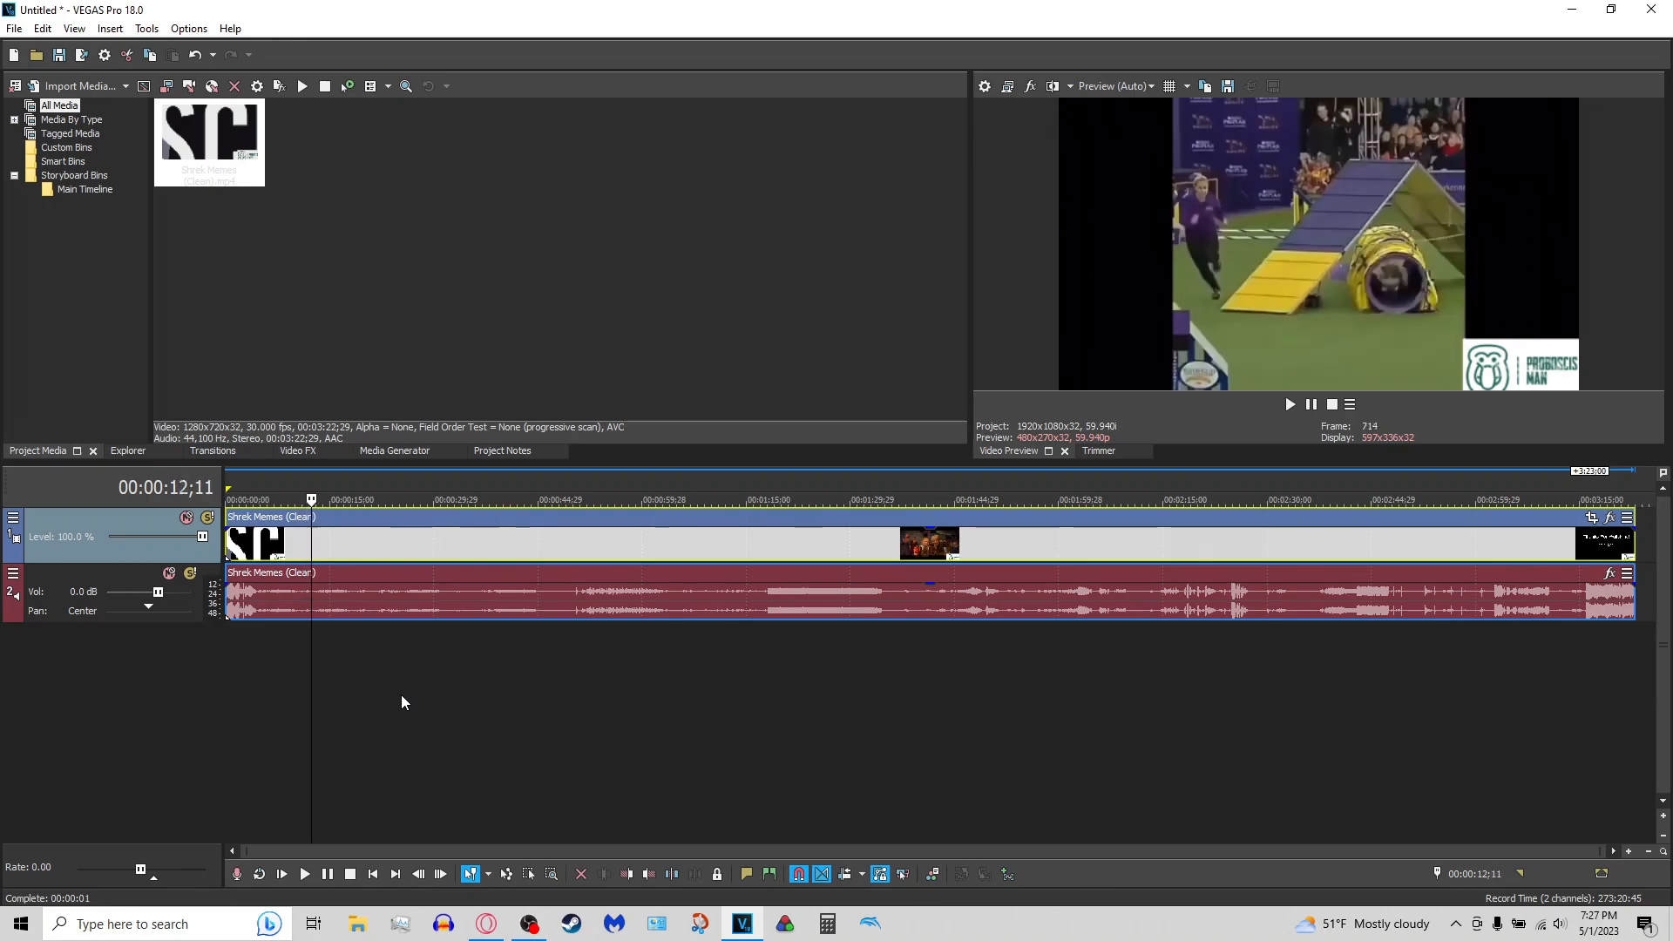
pyautogui.press('Right')
pyautogui.press('Right')
pyautogui.press('Right')
pyautogui.press('Right')
pyautogui.press('Right')
pyautogui.press('Right')
pyautogui.press('Right')
pyautogui.press('Right')
pyautogui.press('Right')
pyautogui.press('Right')
pyautogui.press('Right')
pyautogui.press('Right')
pyautogui.press('Right')
pyautogui.press('Right')
pyautogui.press('Right')
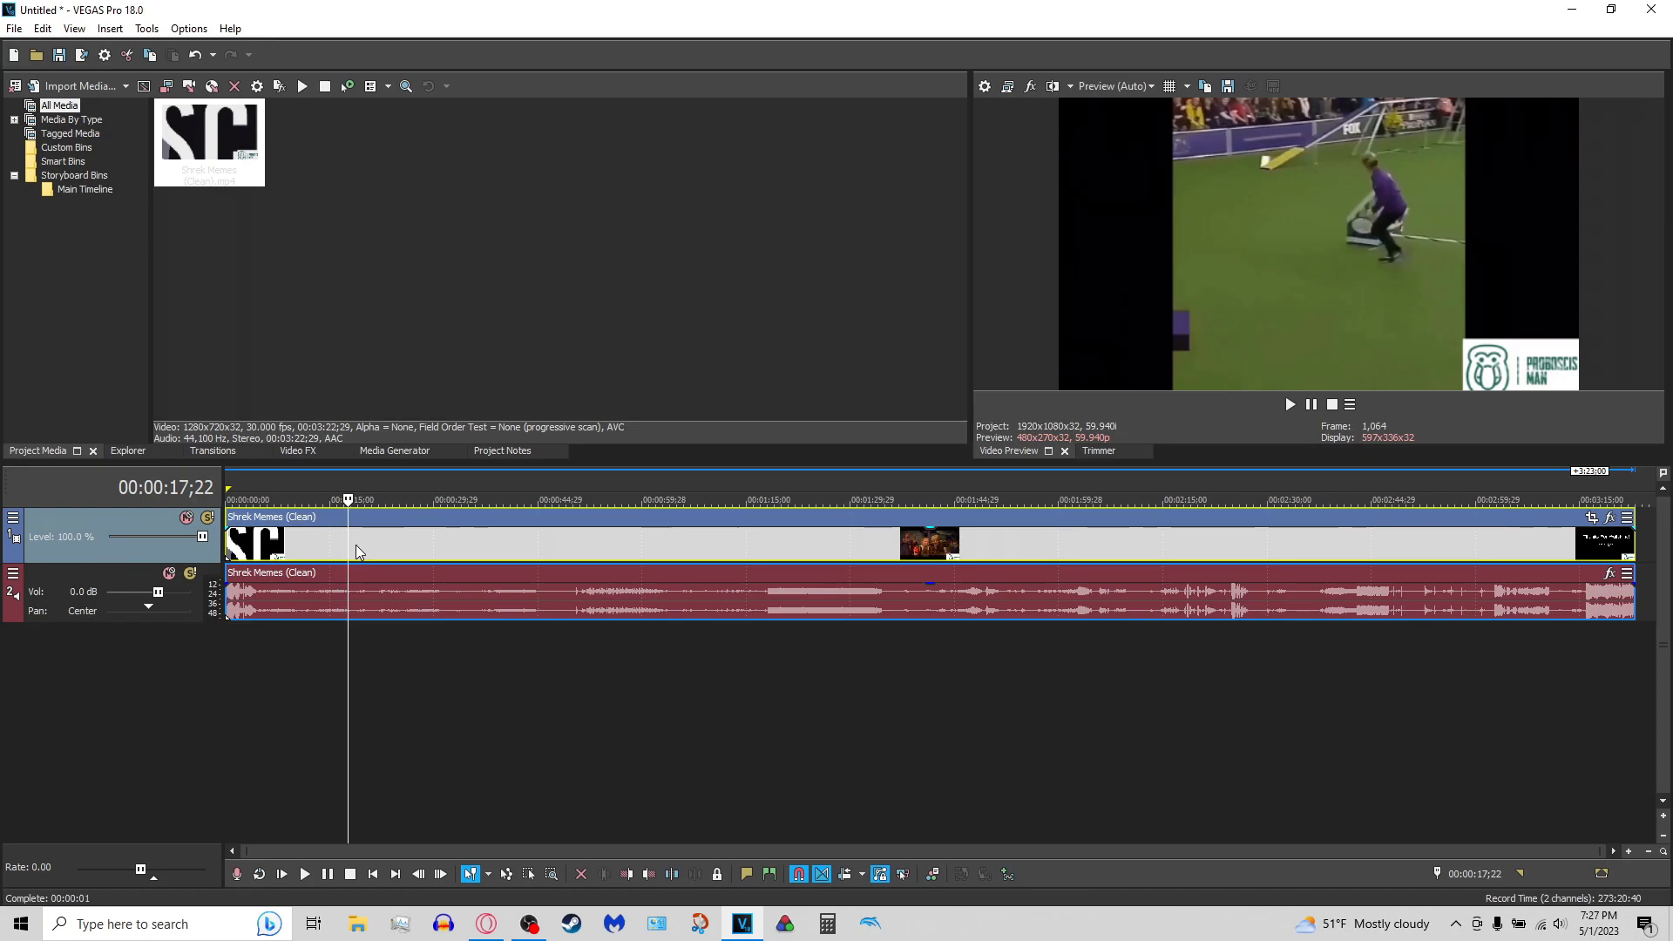
pyautogui.rightClick(479, 655)
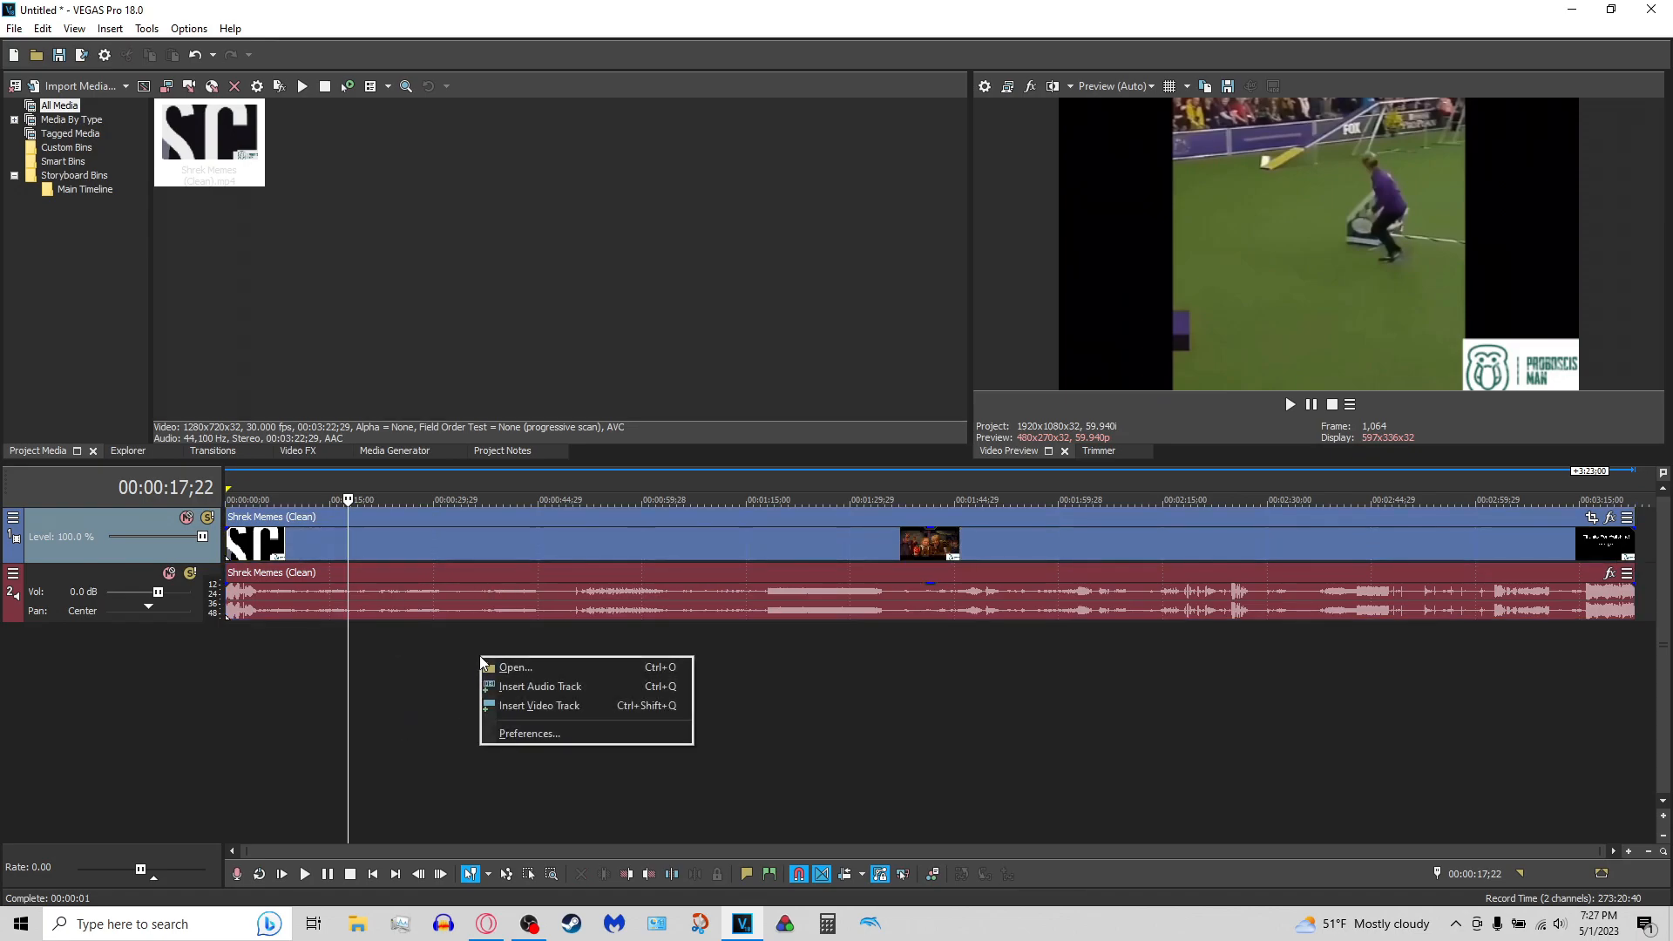
pyautogui.click(522, 708)
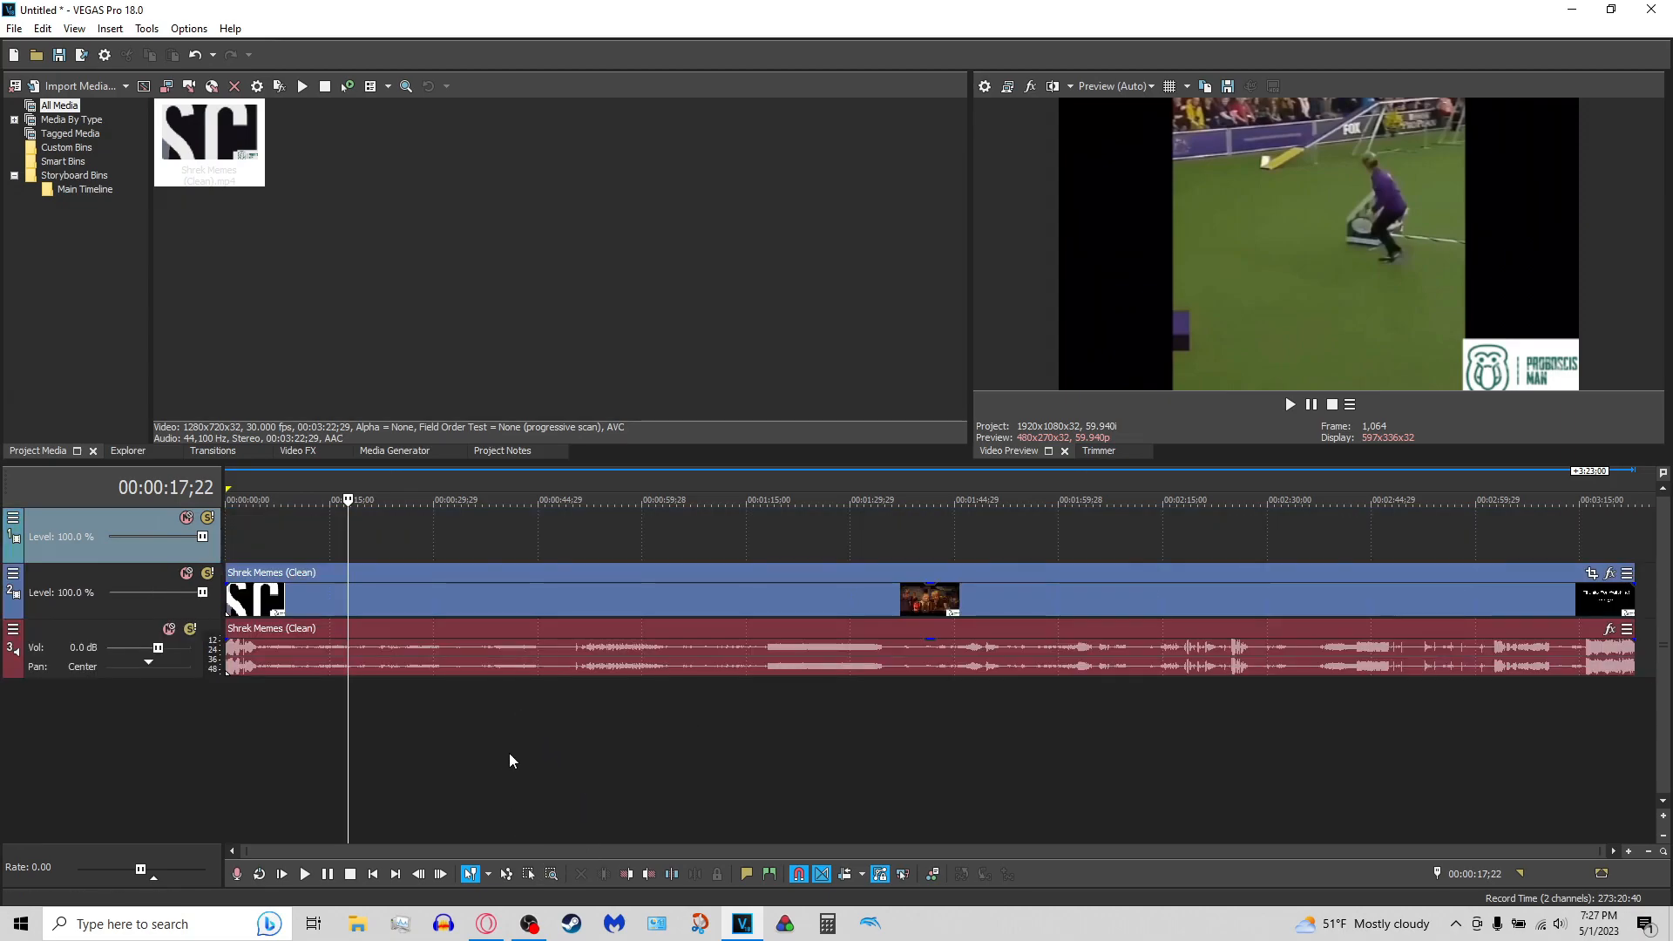
# Switch to the browser, search YouTube for "green screen memes" and look through the results for a usable clip
pyautogui.click(472, 931)
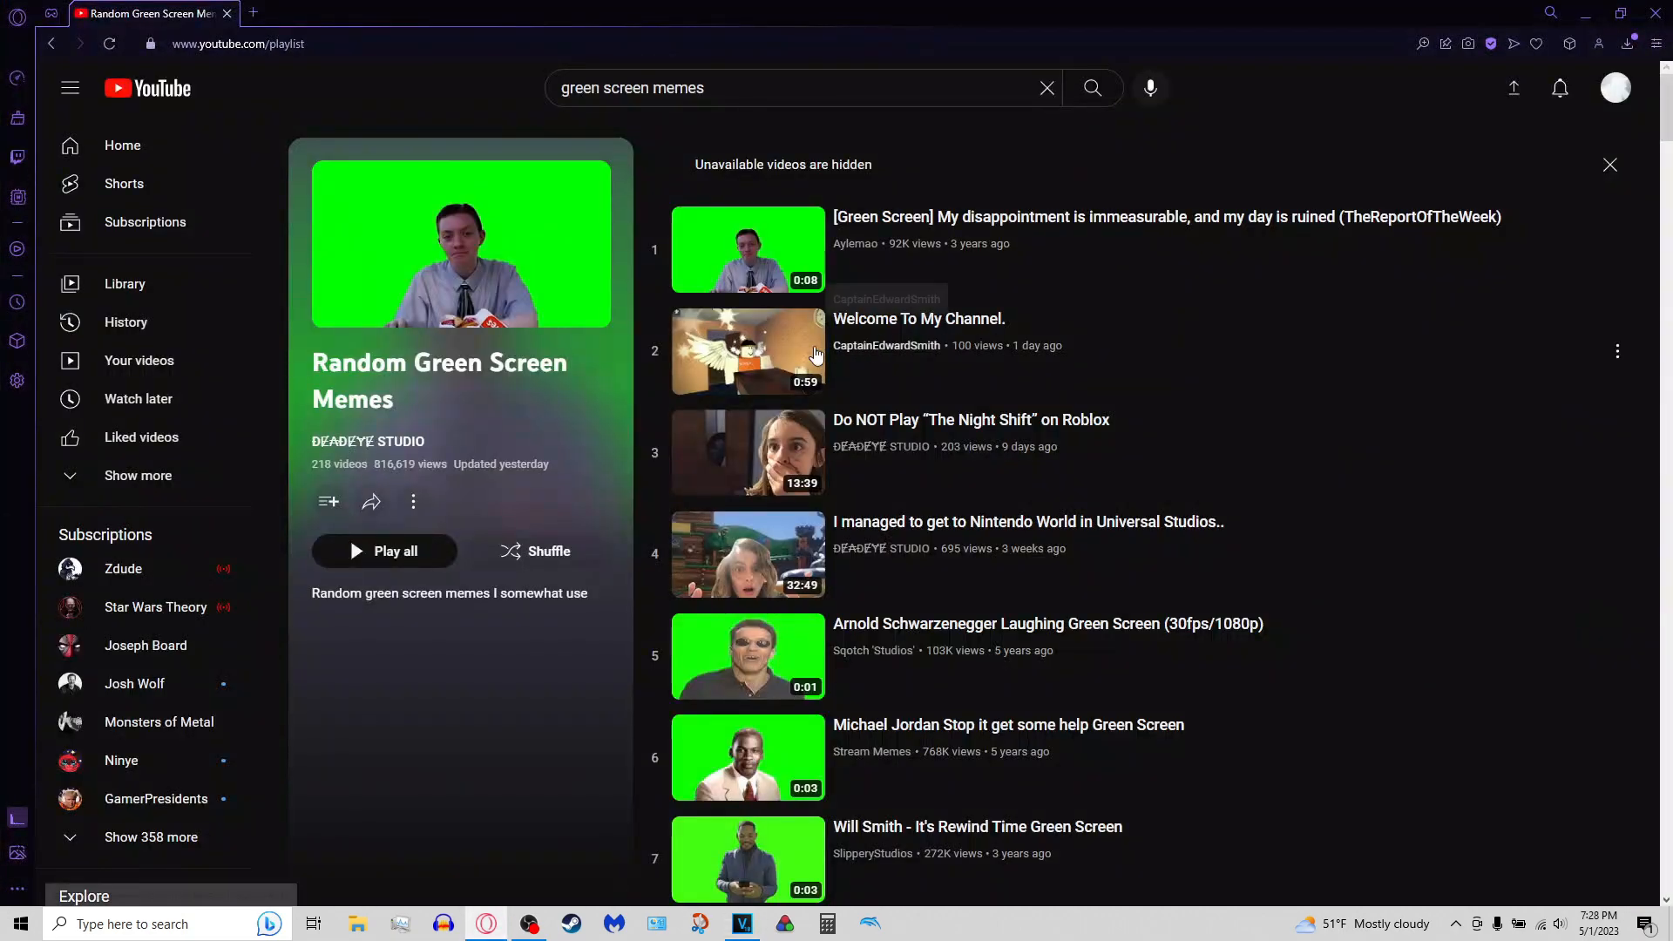
pyautogui.click(1095, 100)
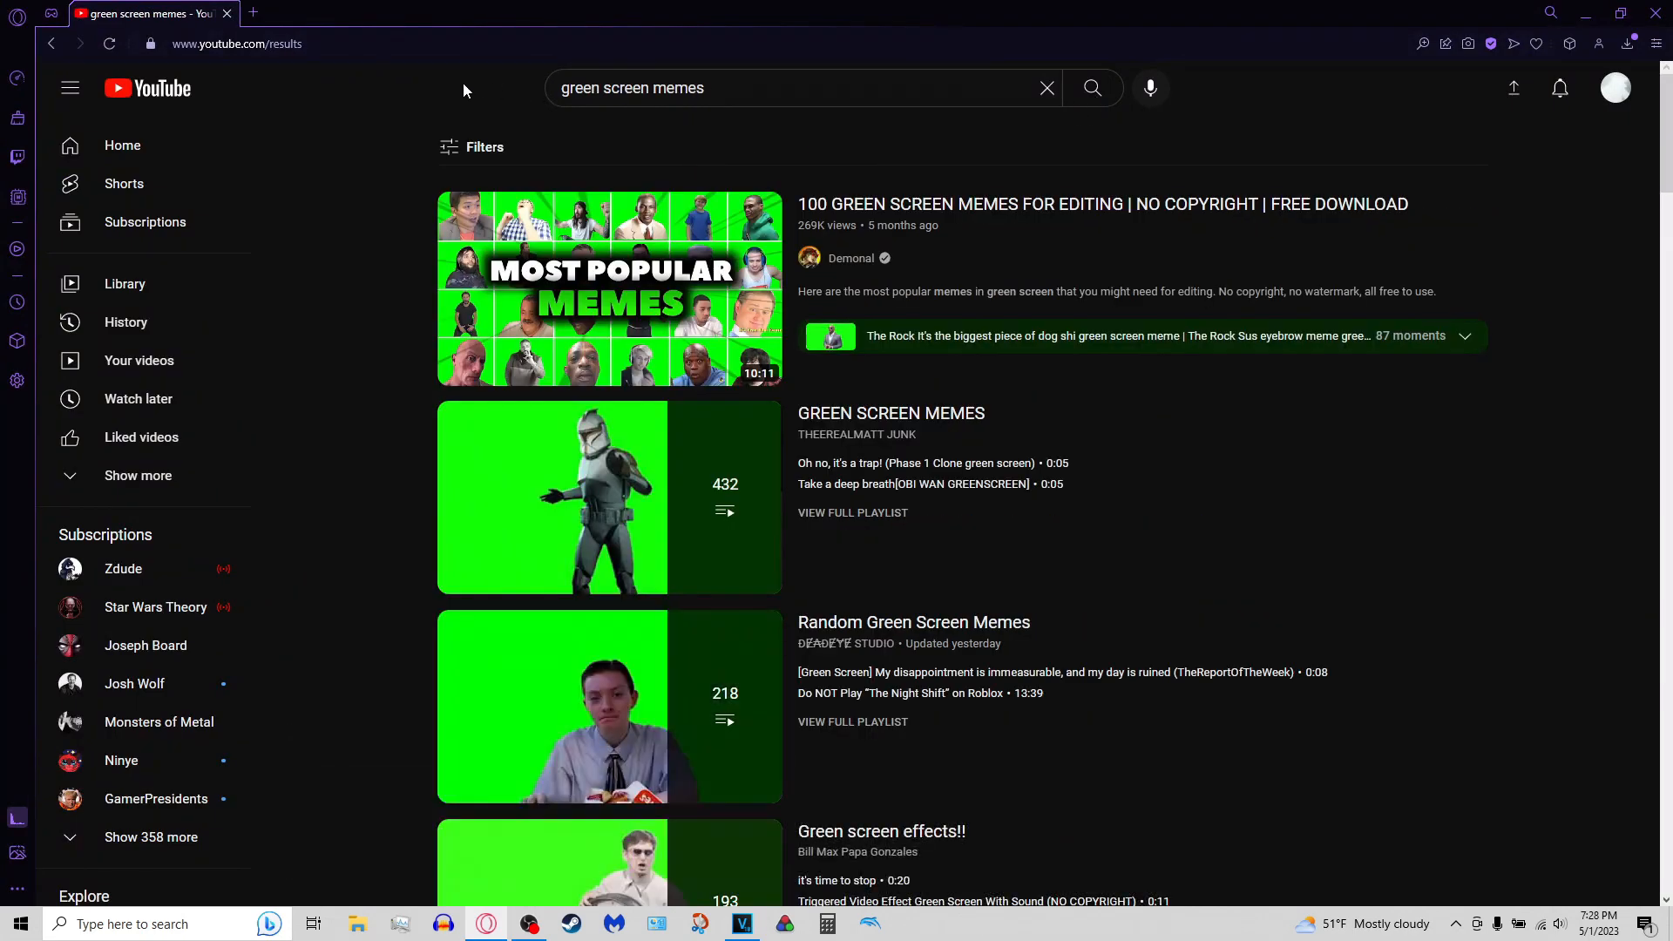
pyautogui.scroll(-10, 402, 302)
pyautogui.scroll(-10, 383, 297)
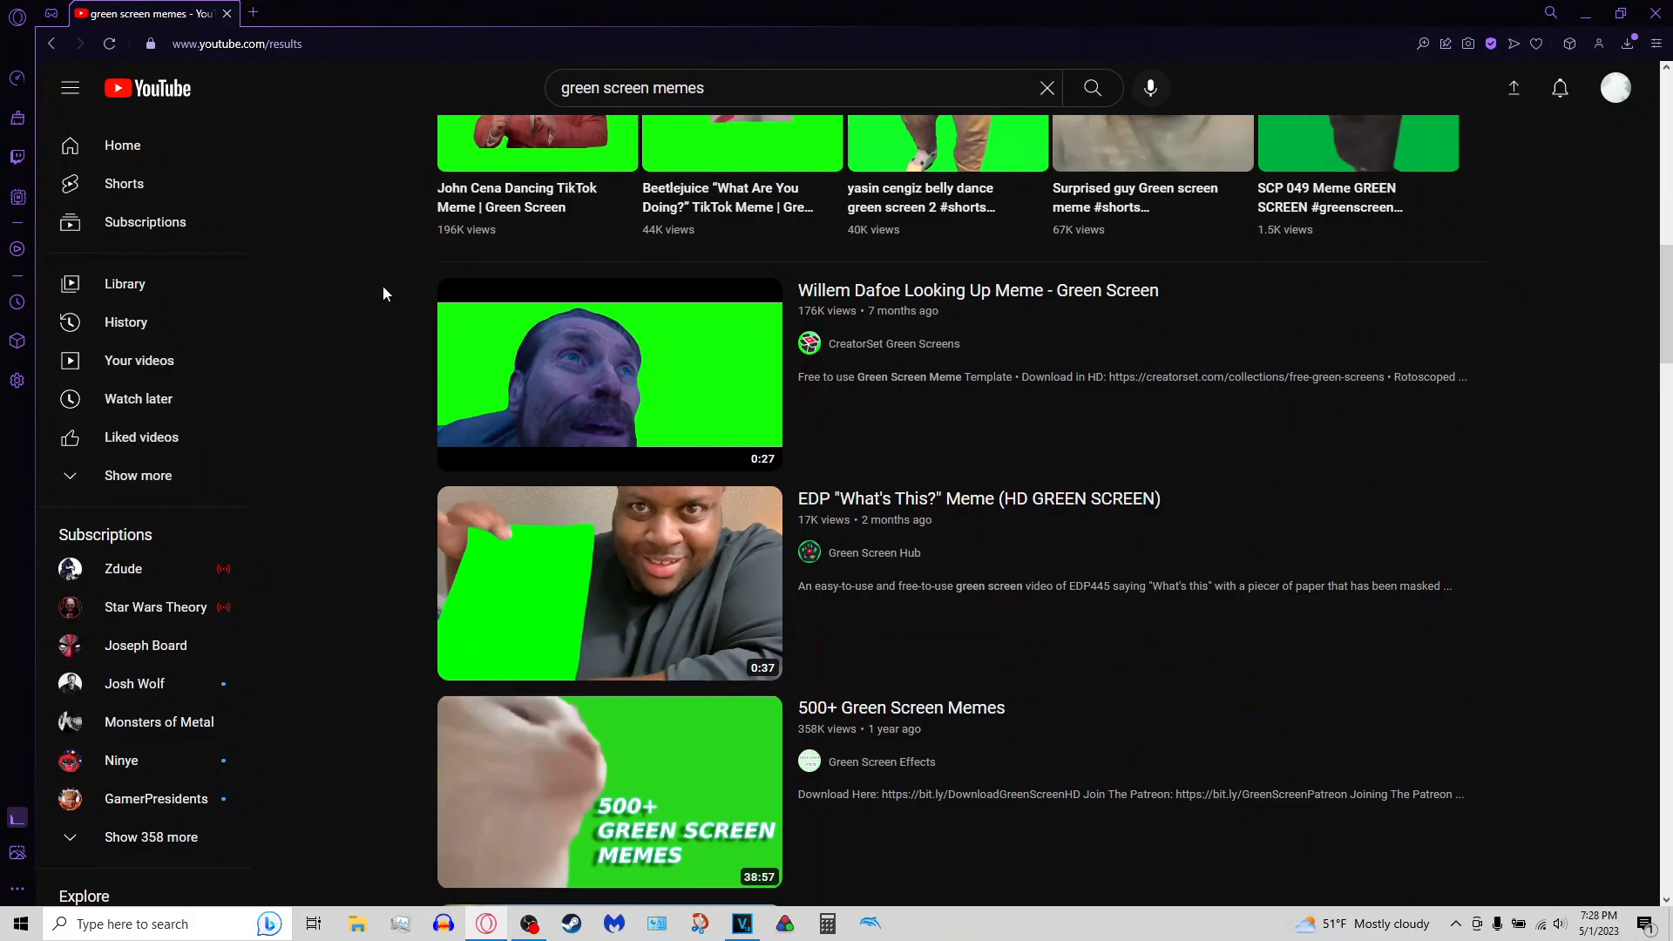
pyautogui.scroll(-4, 380, 280)
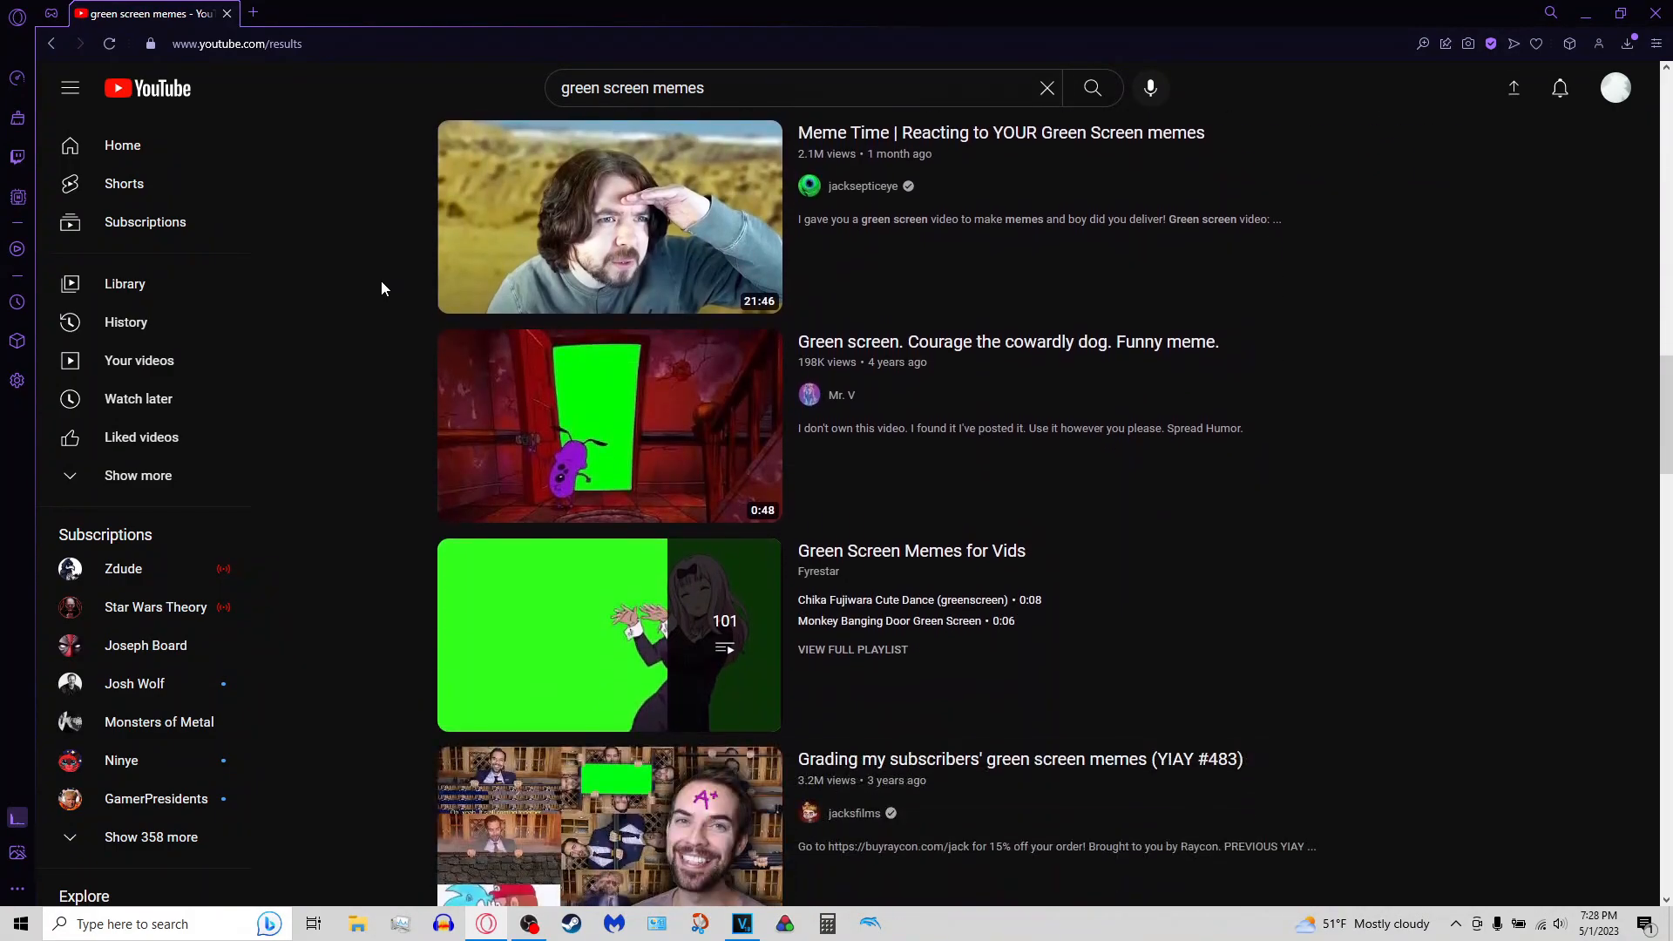
pyautogui.scroll(-2, 479, 254)
pyautogui.scroll(-15, 479, 254)
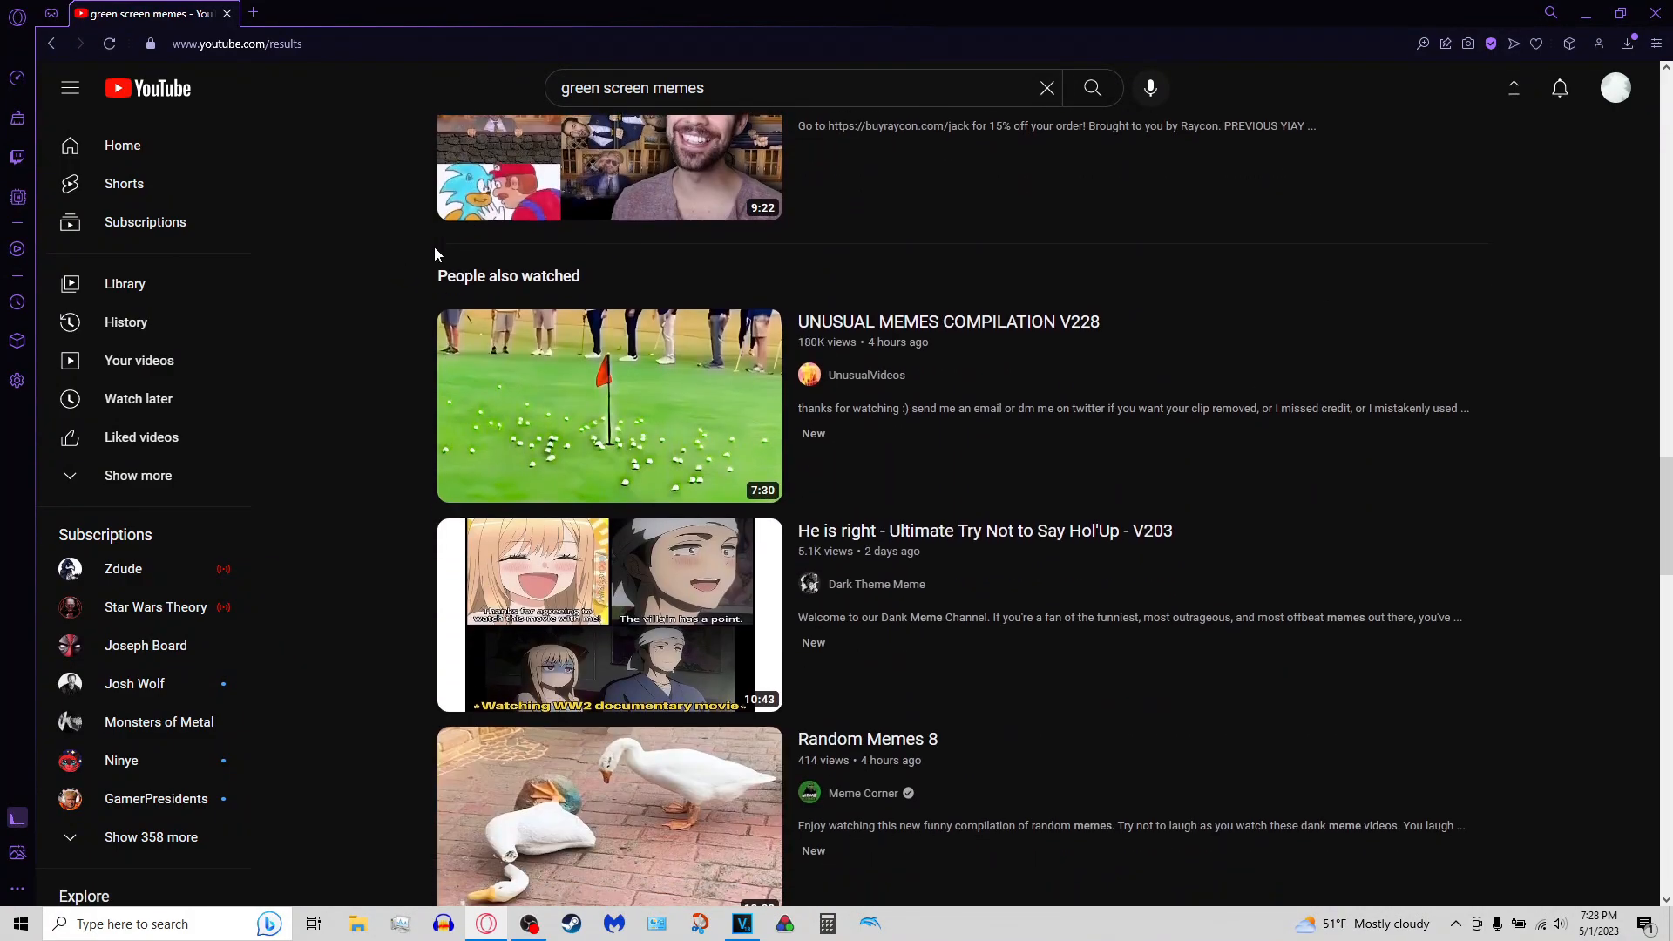
pyautogui.scroll(-4, 434, 253)
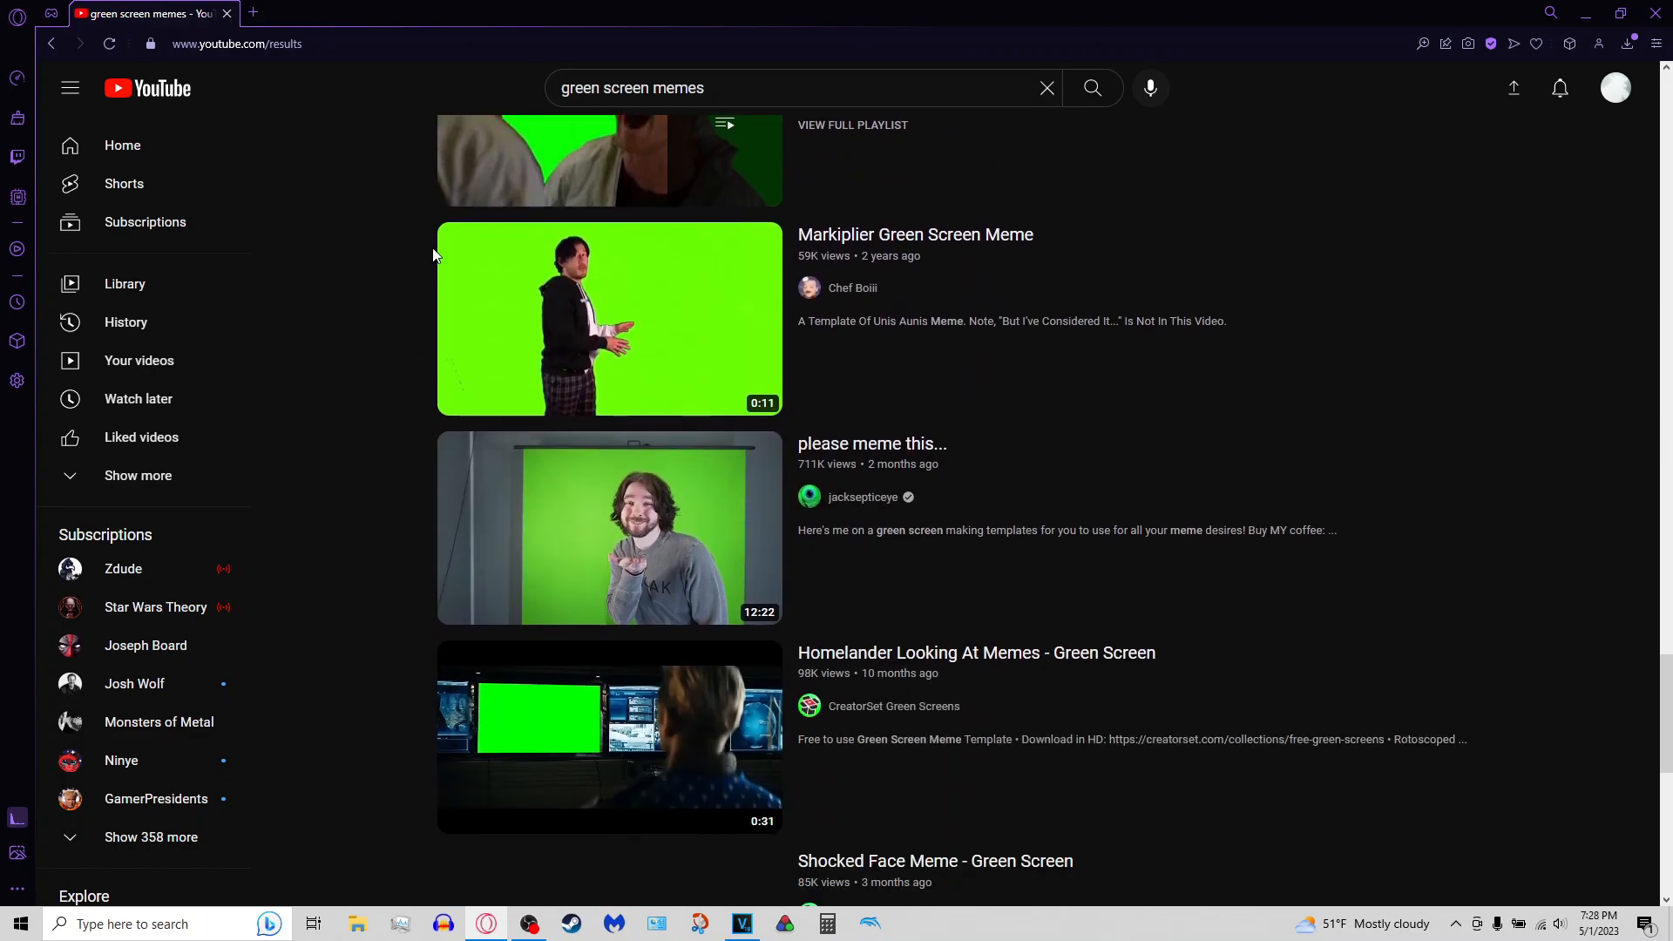
pyautogui.scroll(16, 433, 253)
pyautogui.scroll(15, 434, 255)
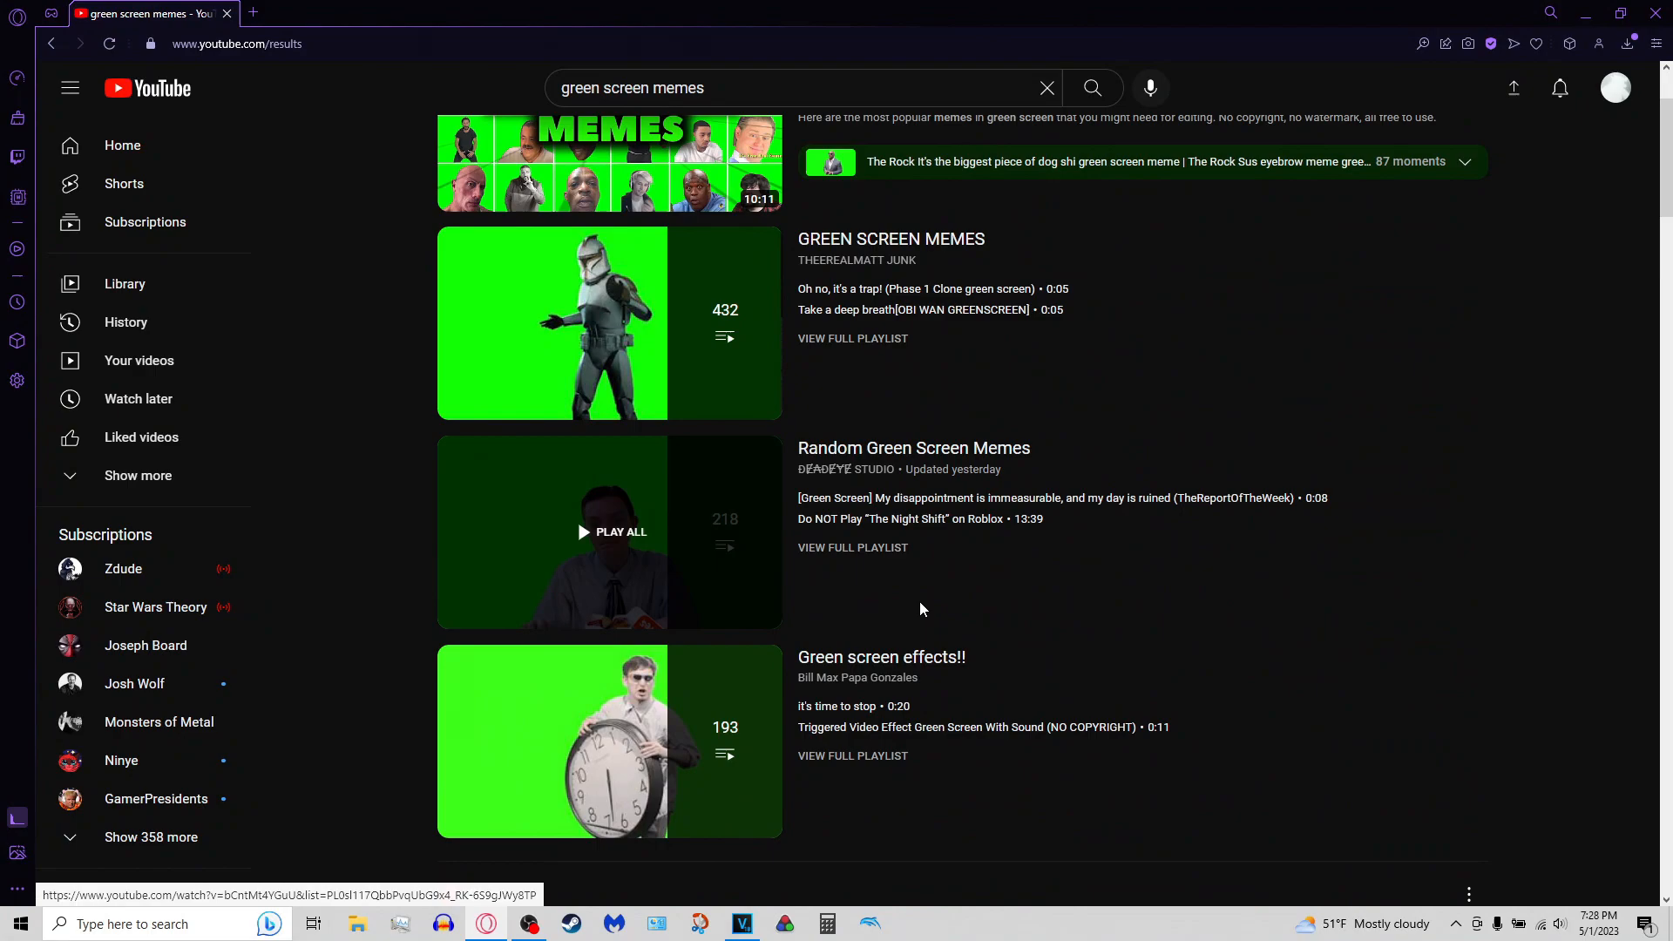
# Open the full Random Green Screen Memes playlist and preview its first video, "[Green Screen] My disappointment is immeasurable, and my day is ruined"
pyautogui.click(893, 548)
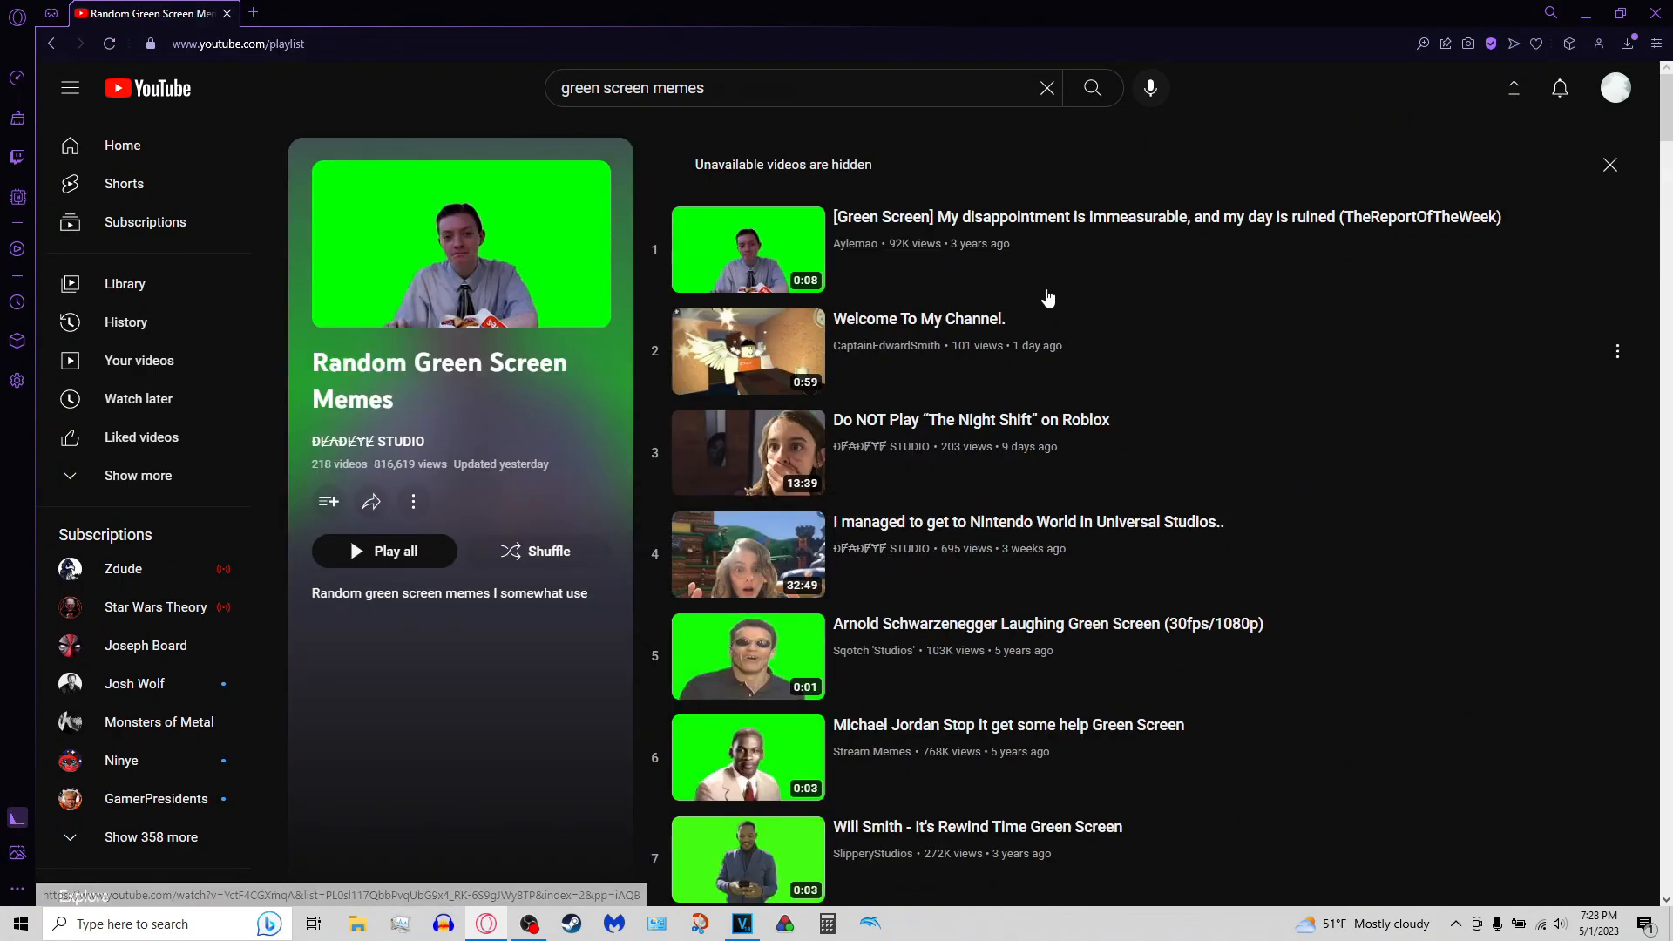
pyautogui.click(736, 240)
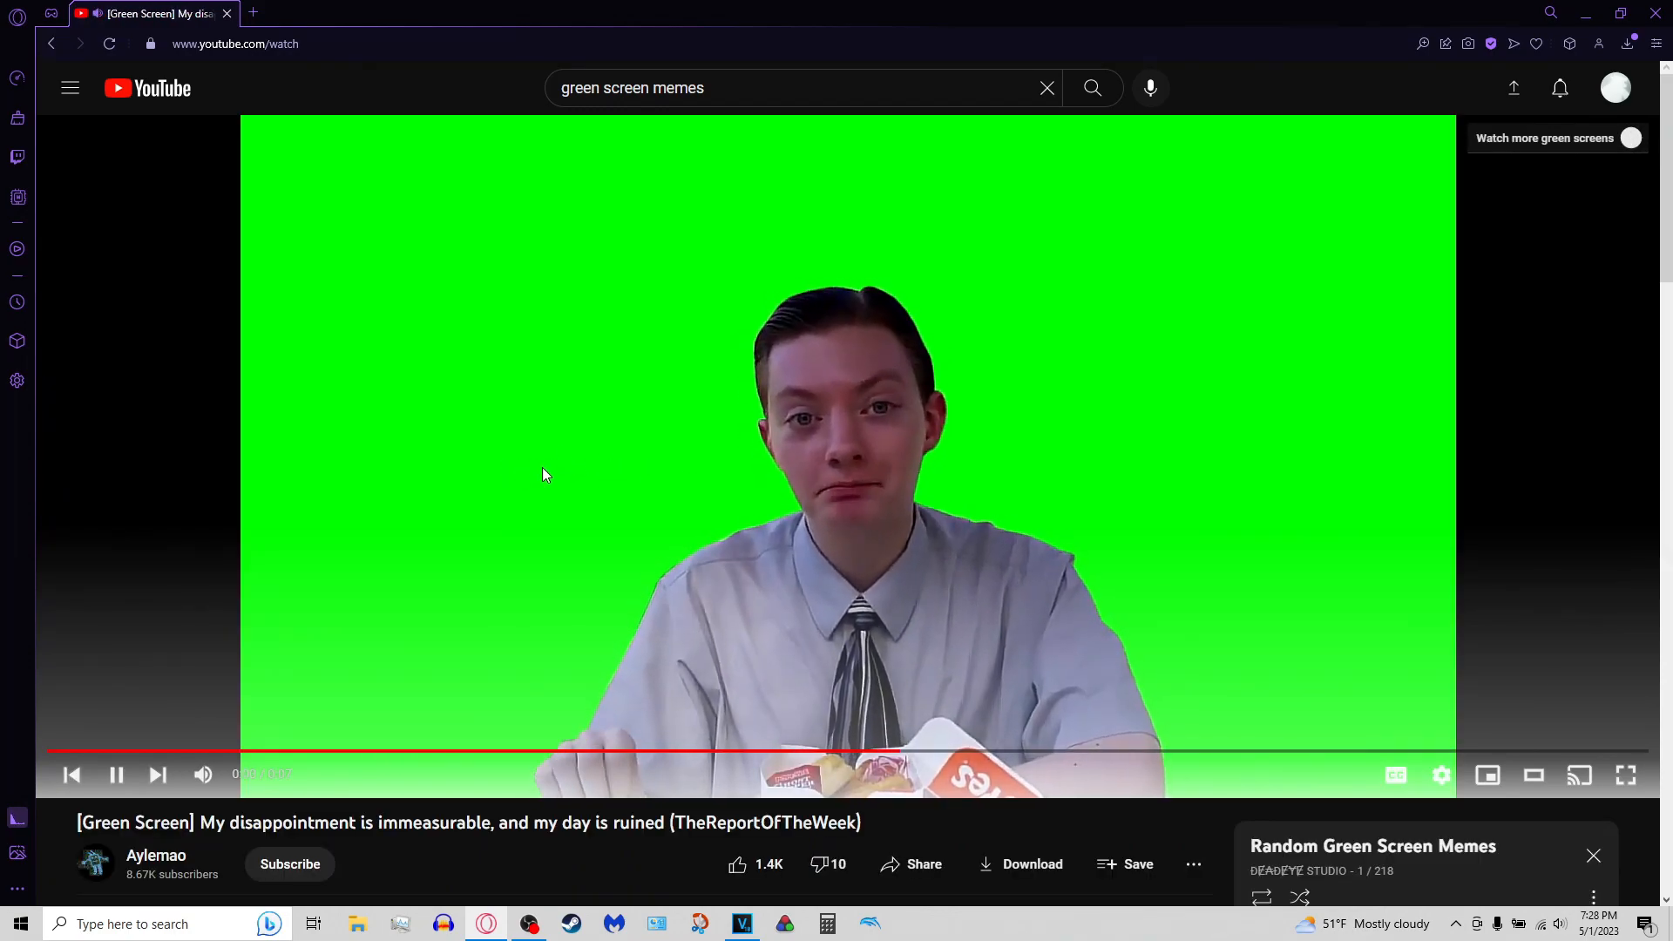
pyautogui.press('F11')
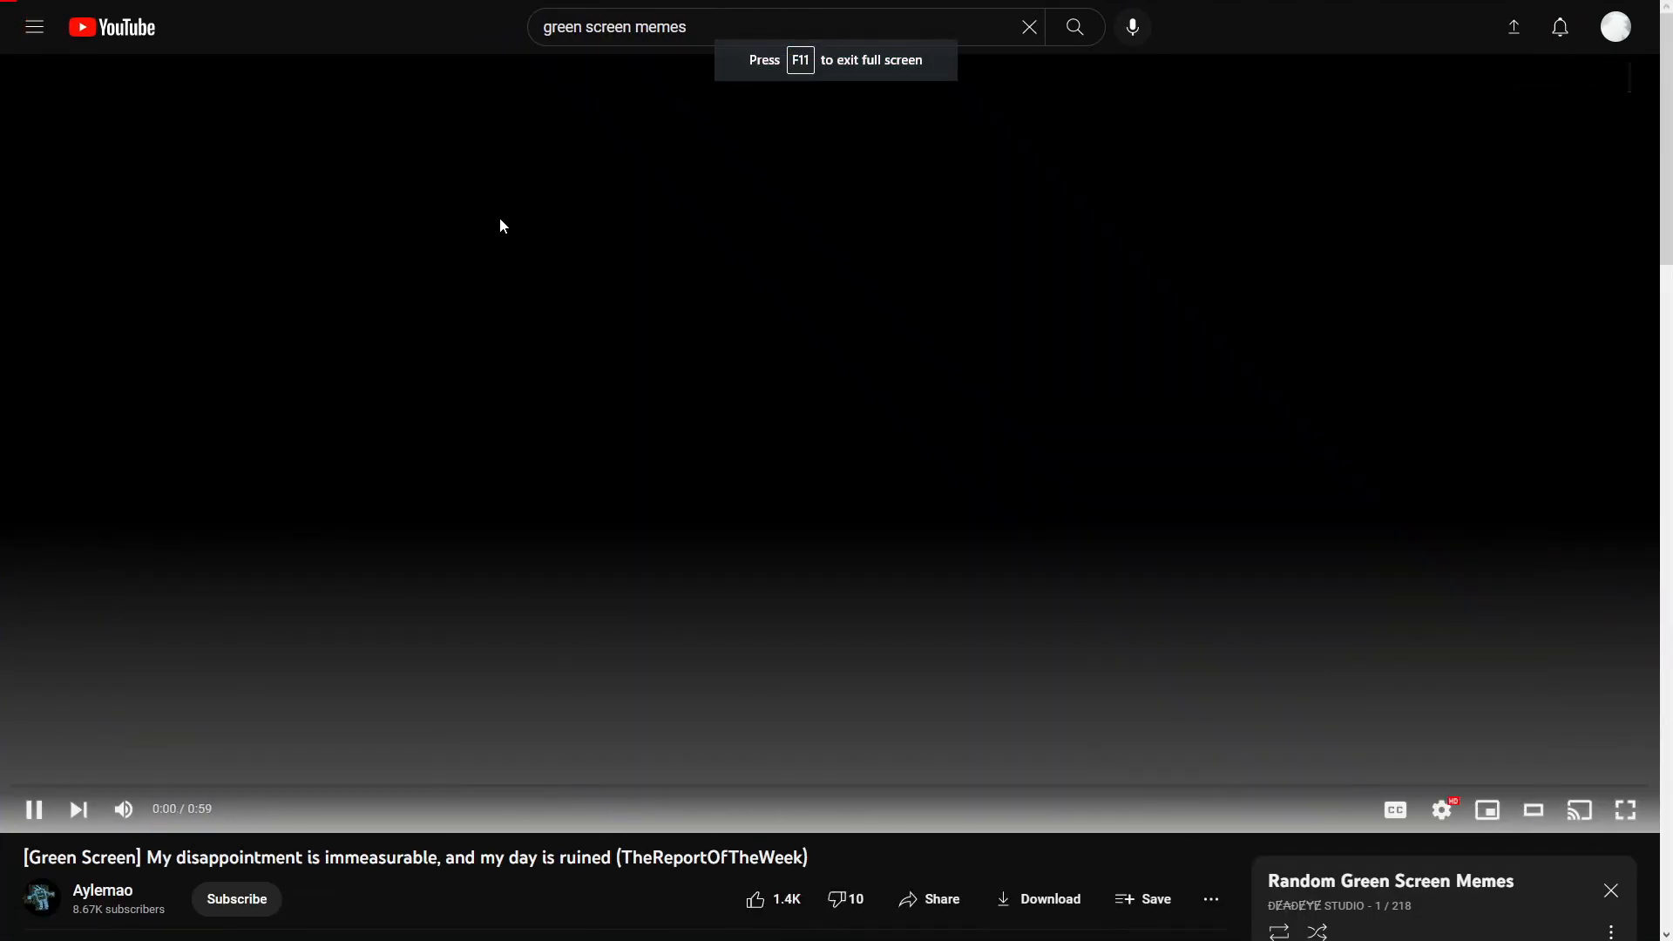
pyautogui.press('F11')
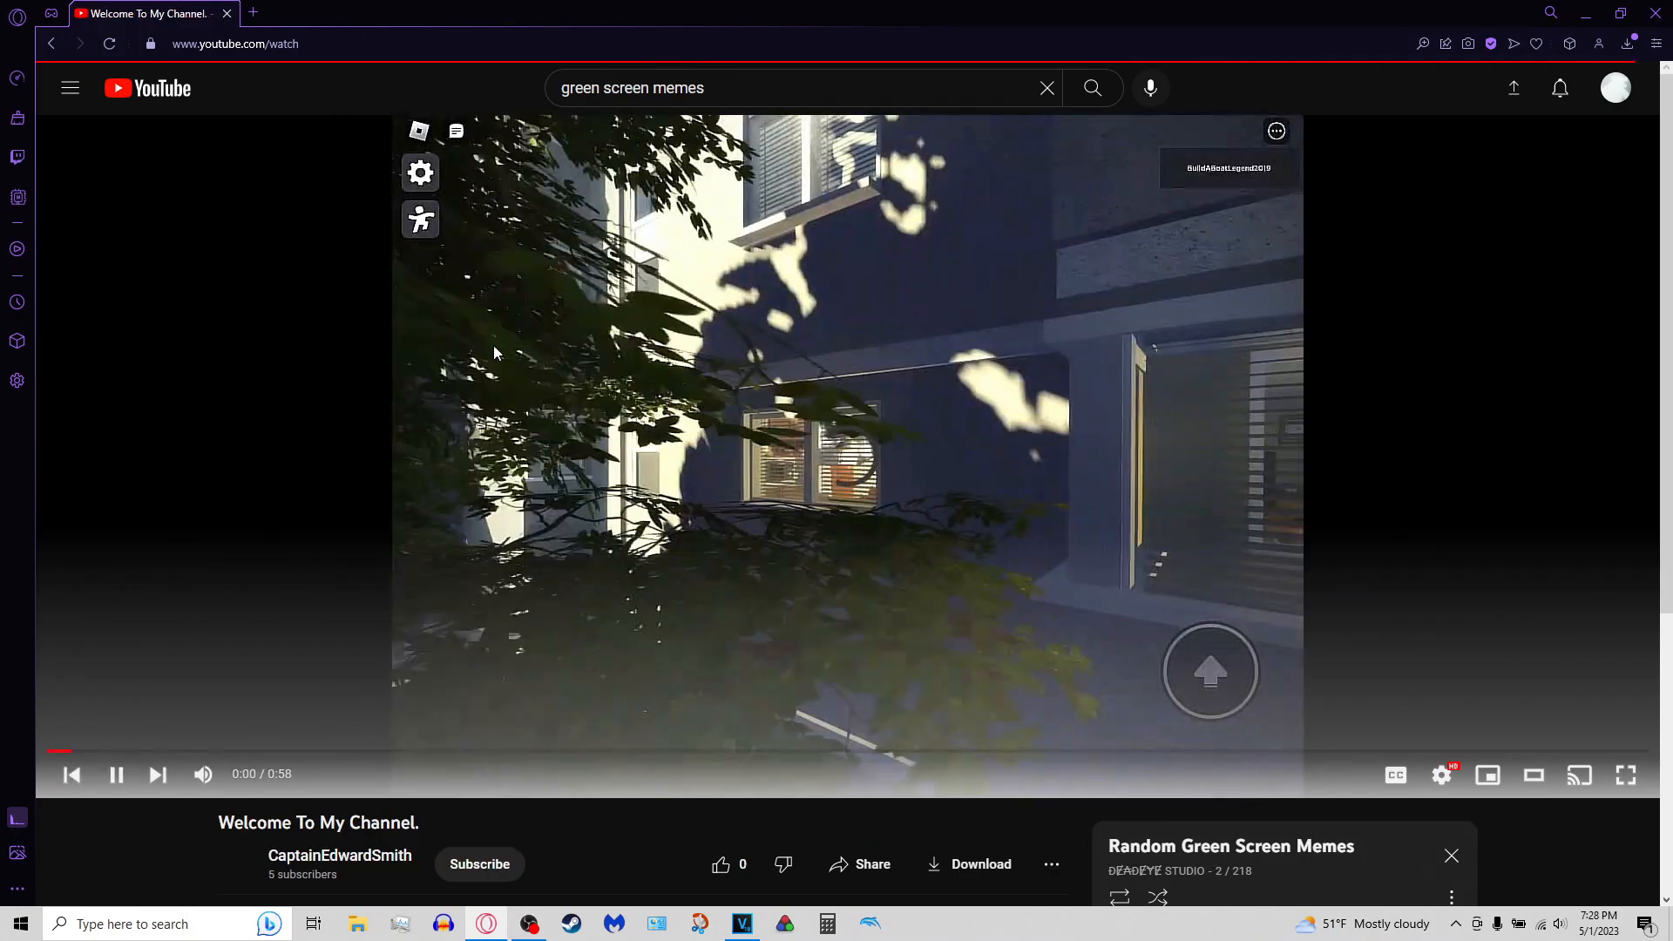
pyautogui.click(52, 49)
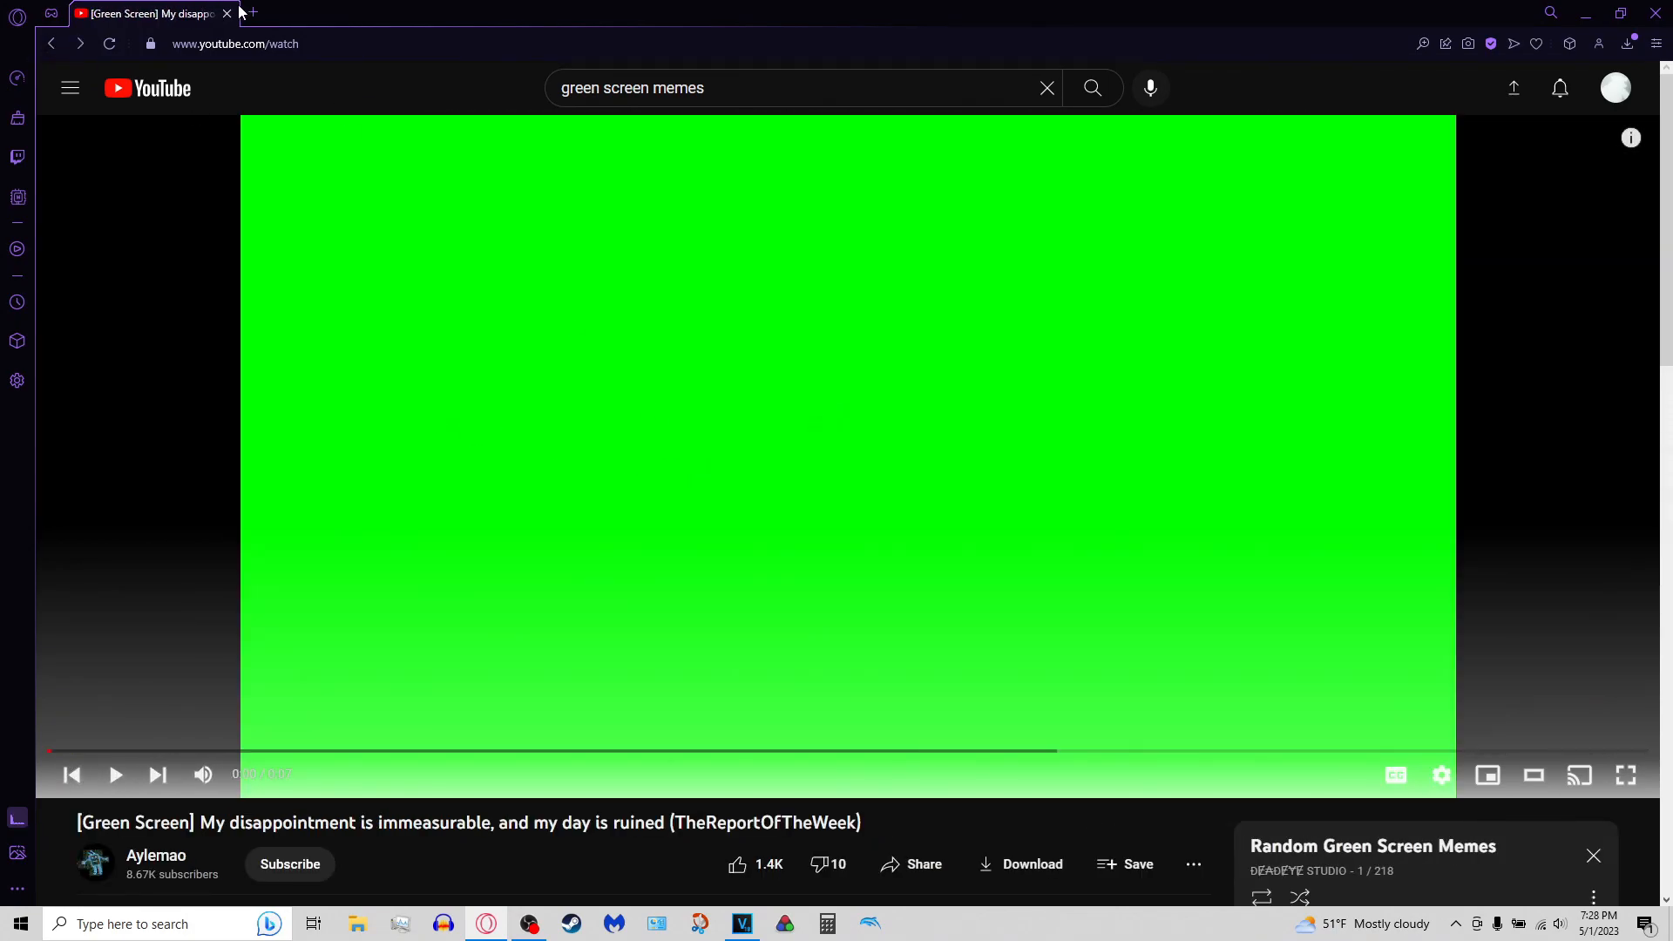
# Remove the playlist part from the video's web address and copy the remaining link
pyautogui.click(351, 48)
pyautogui.moveTo(700, 45); pyautogui.dragTo(405, 49)
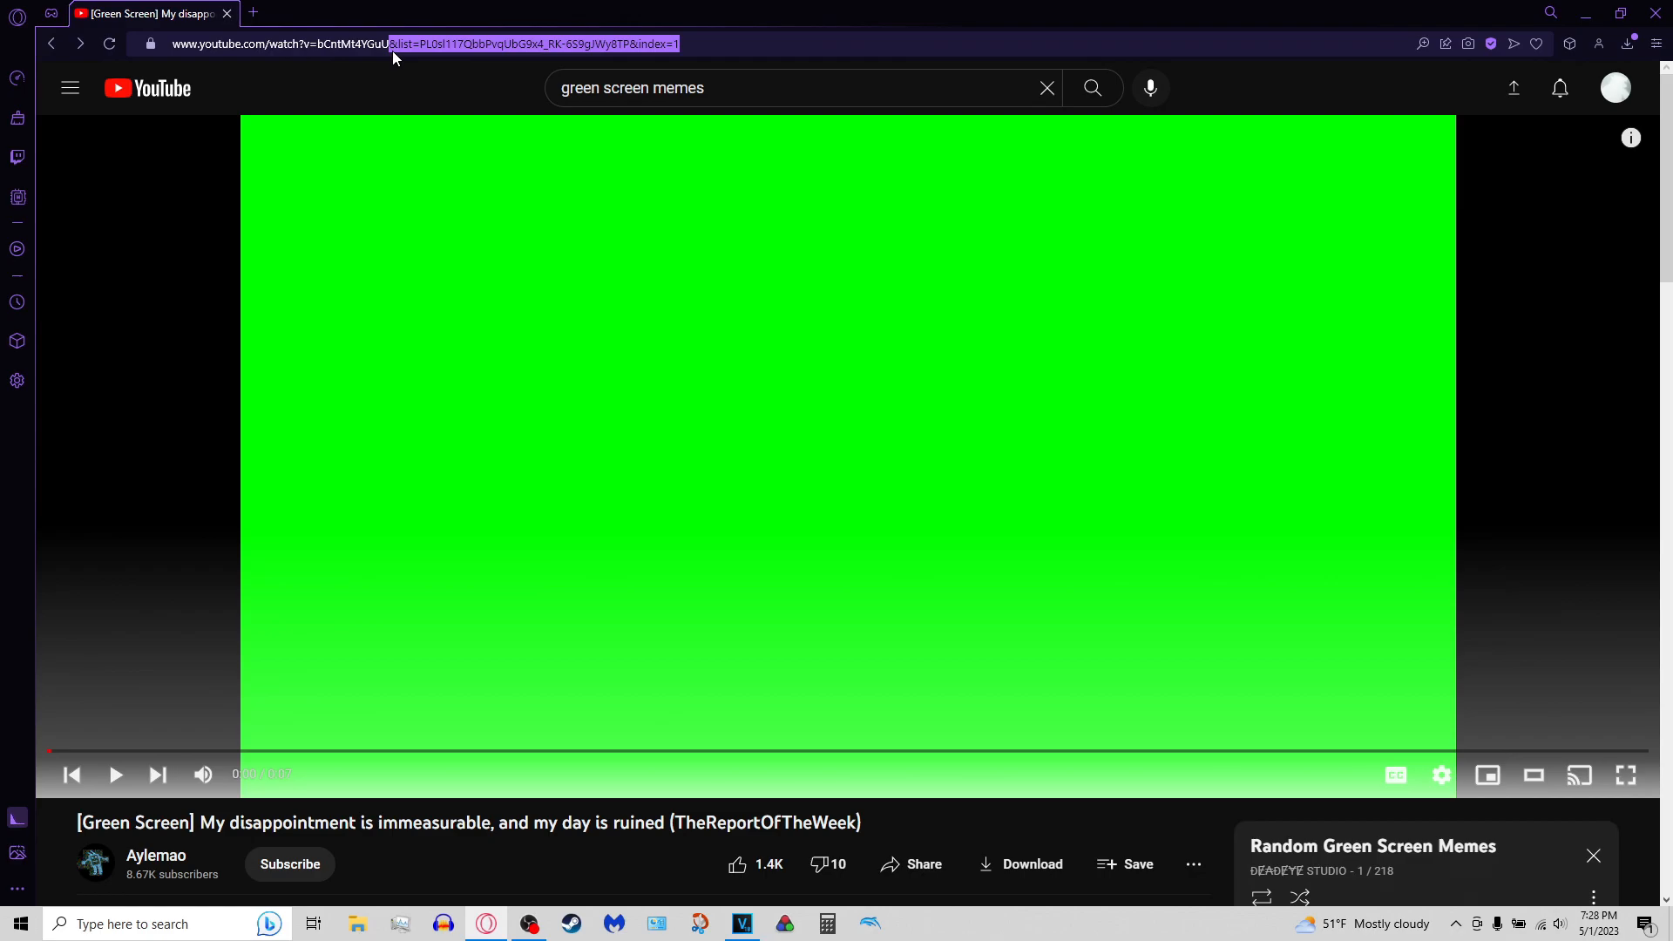
pyautogui.press('BackSpace')
pyautogui.moveTo(419, 42); pyautogui.dragTo(33, 49)
pyautogui.hotkey('ctrl', 'c')
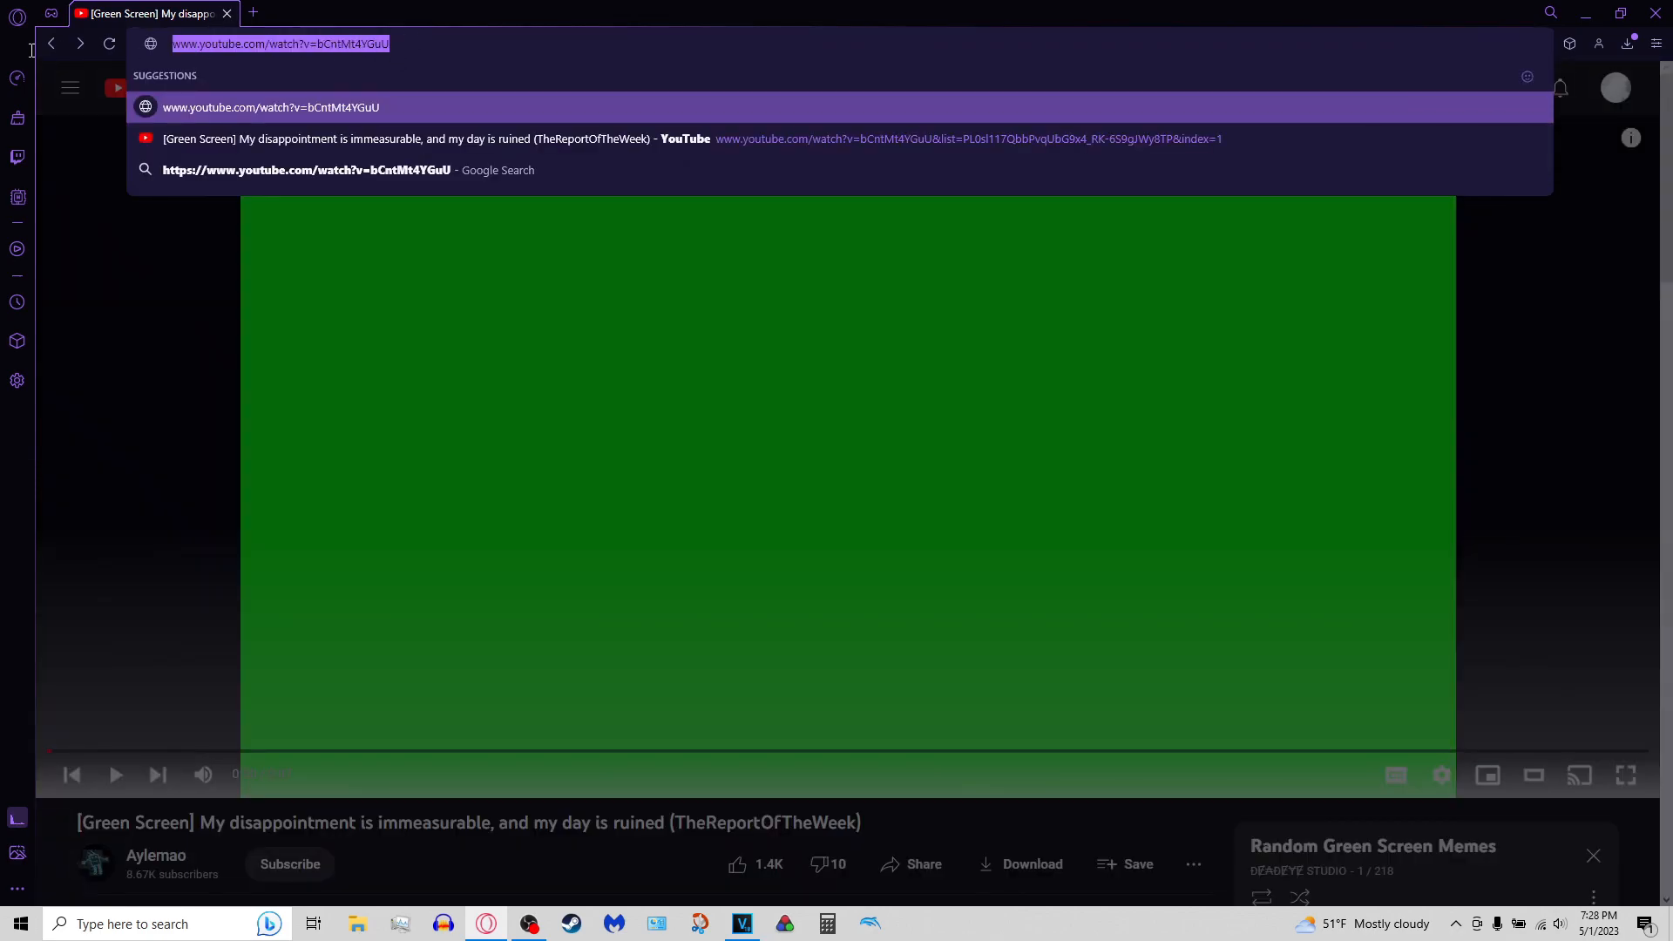
# Open the ytmp3.plus MP4 converter in a new tab and convert the copied video link to mp4
pyautogui.hotkey('ctrl', 't')
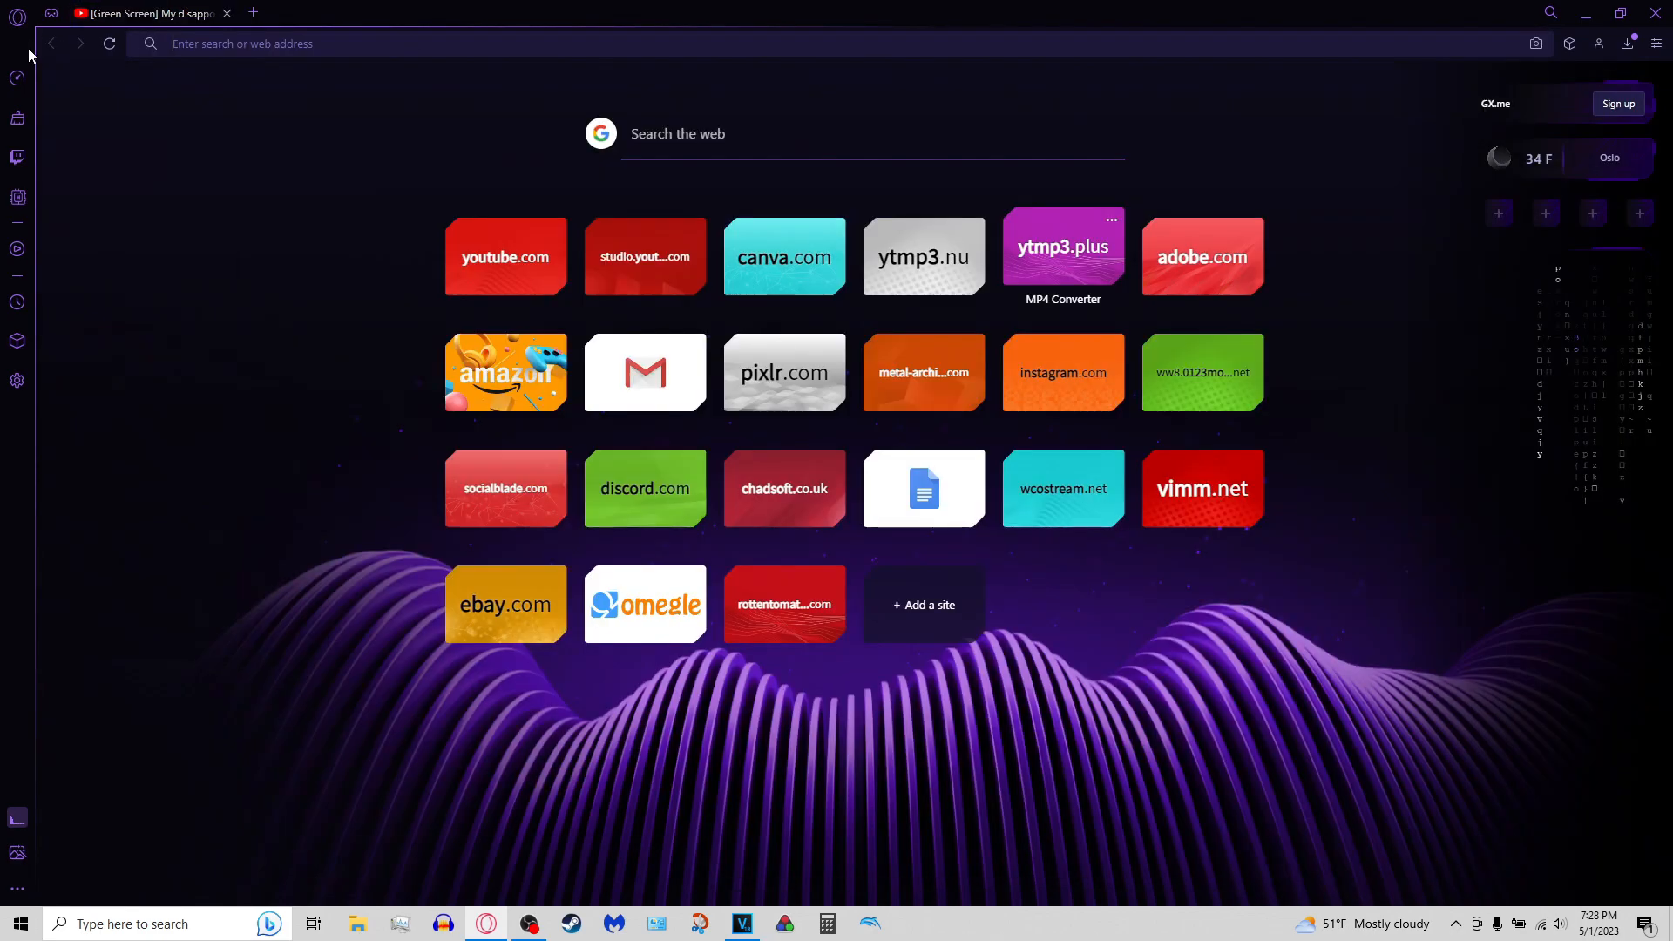
pyautogui.click(1075, 265)
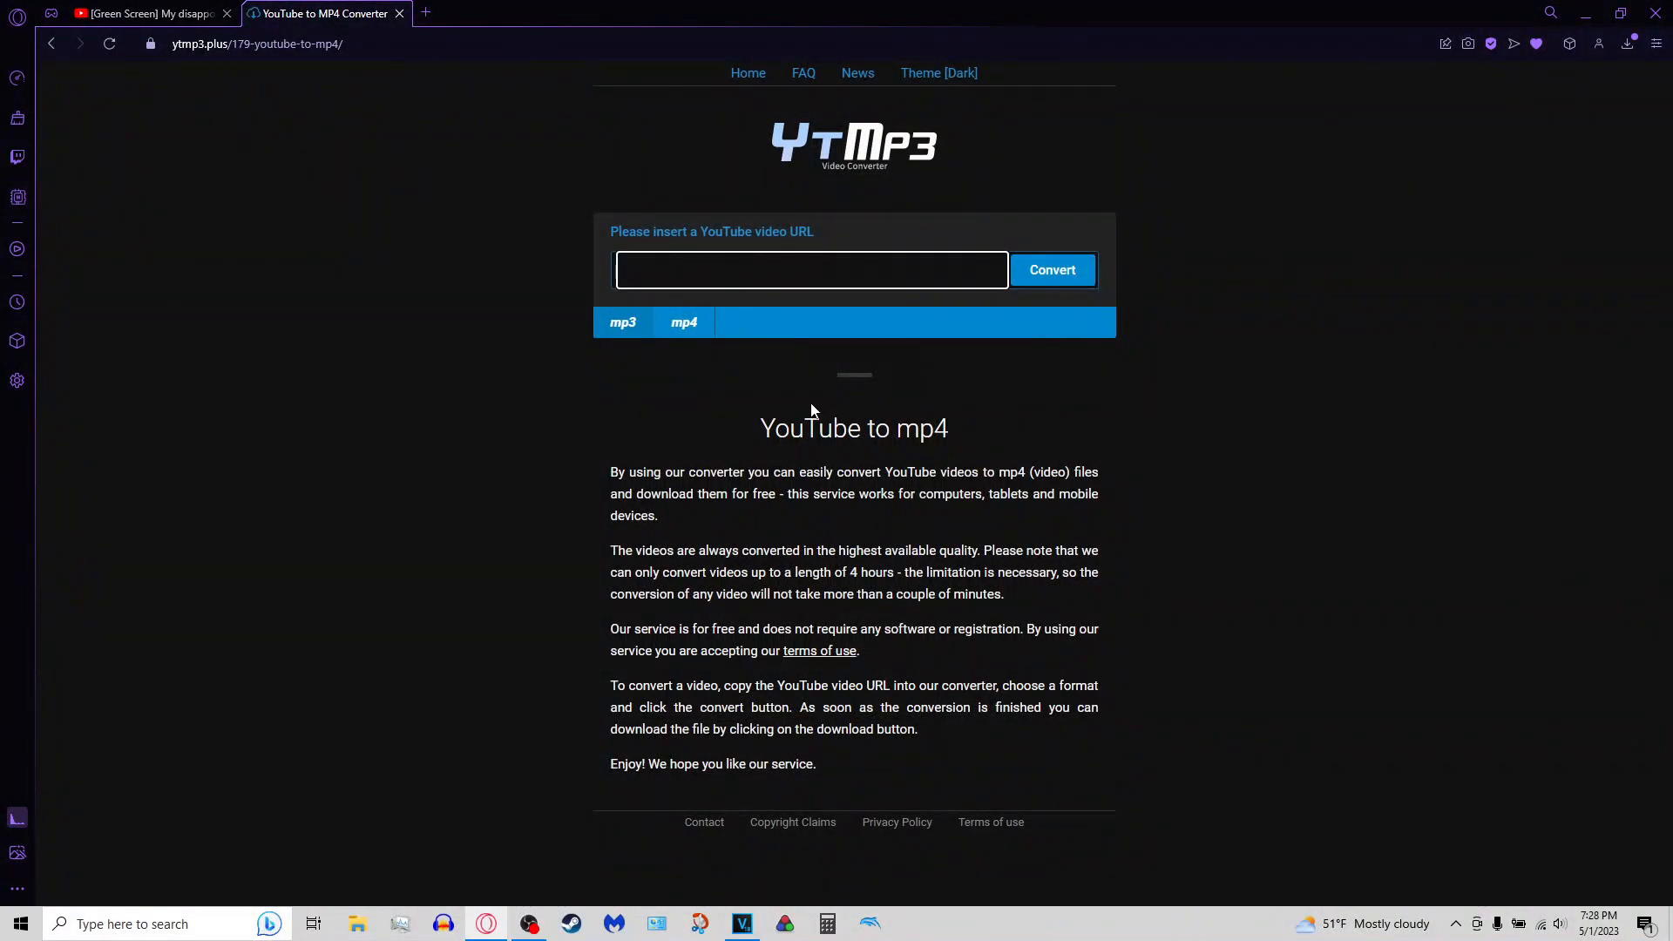
pyautogui.click(714, 277)
pyautogui.hotkey('ctrl', 'v')
pyautogui.press('Return')
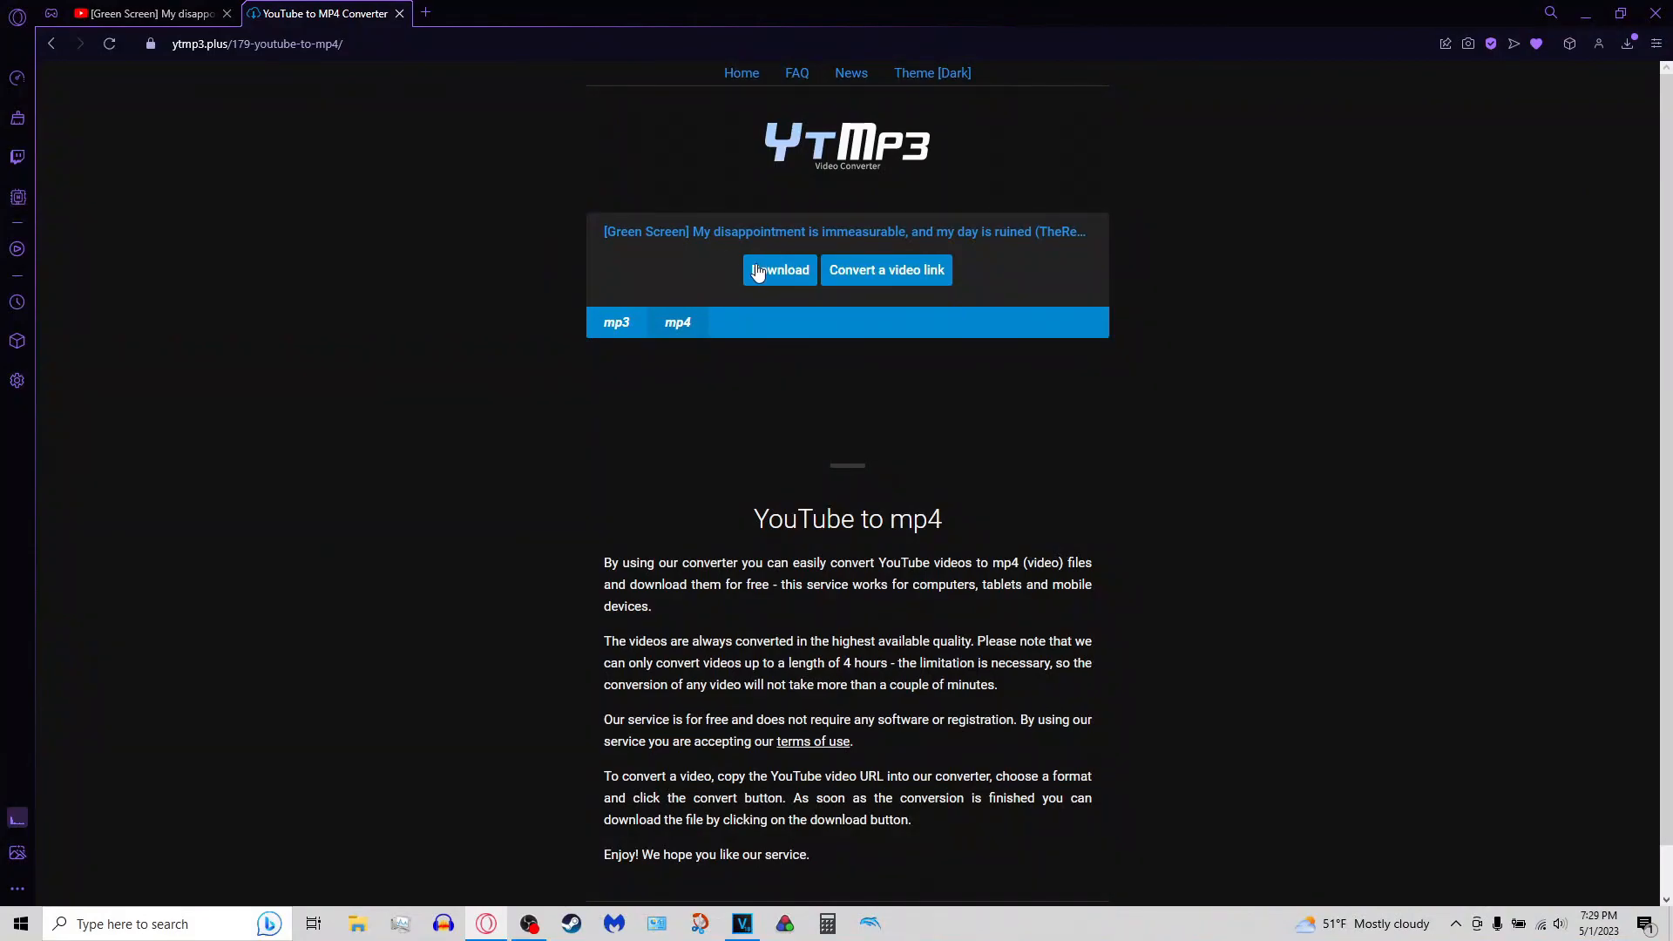
# Download the converted green screen video and close the converter tab
pyautogui.click(757, 270)
pyautogui.click(569, 13)
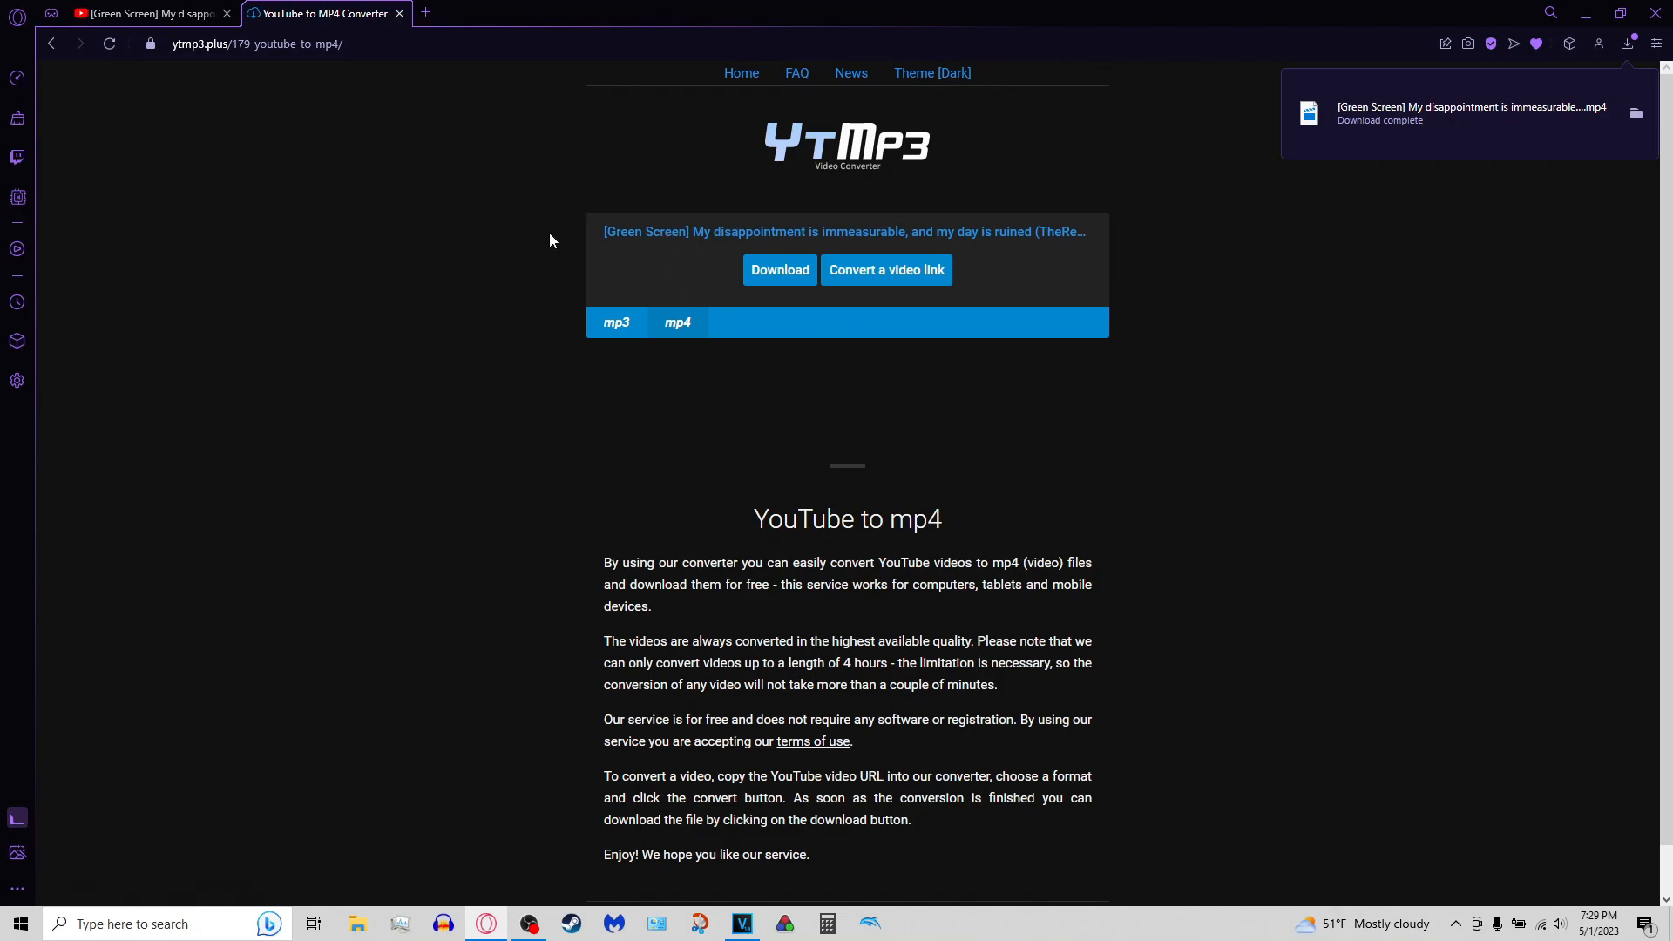
pyautogui.click(399, 14)
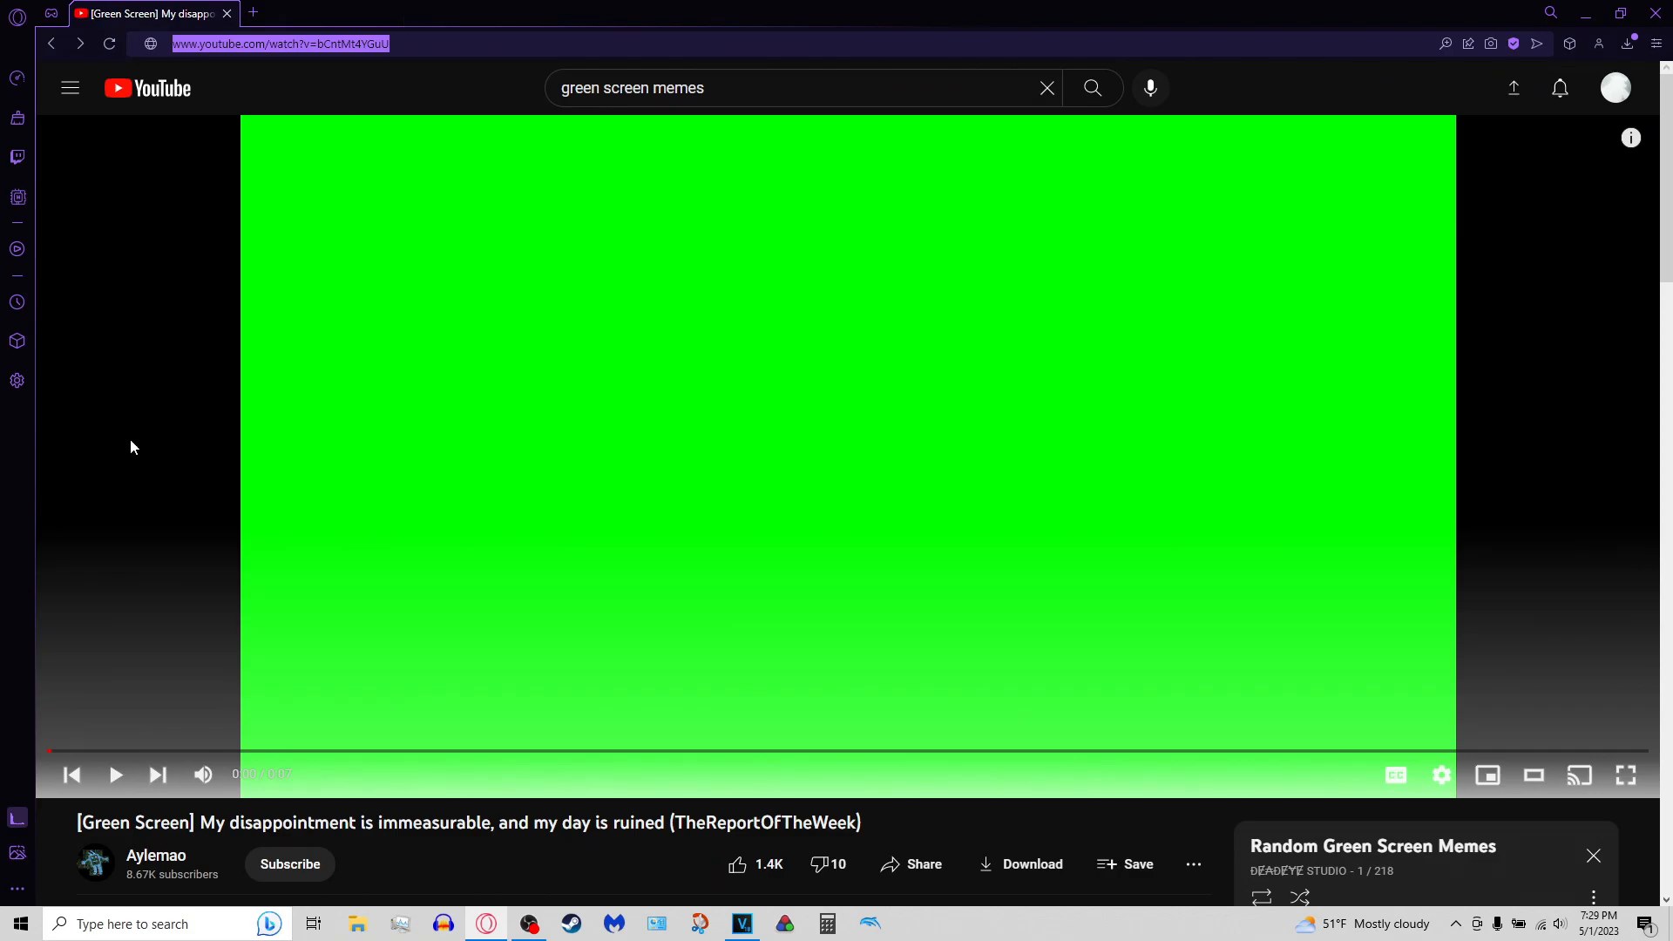
# Switch back to VEGAS Pro and open the downloaded "[Green Screen] My disappointment" mp4 onto the timeline at the playhead
pyautogui.click(741, 924)
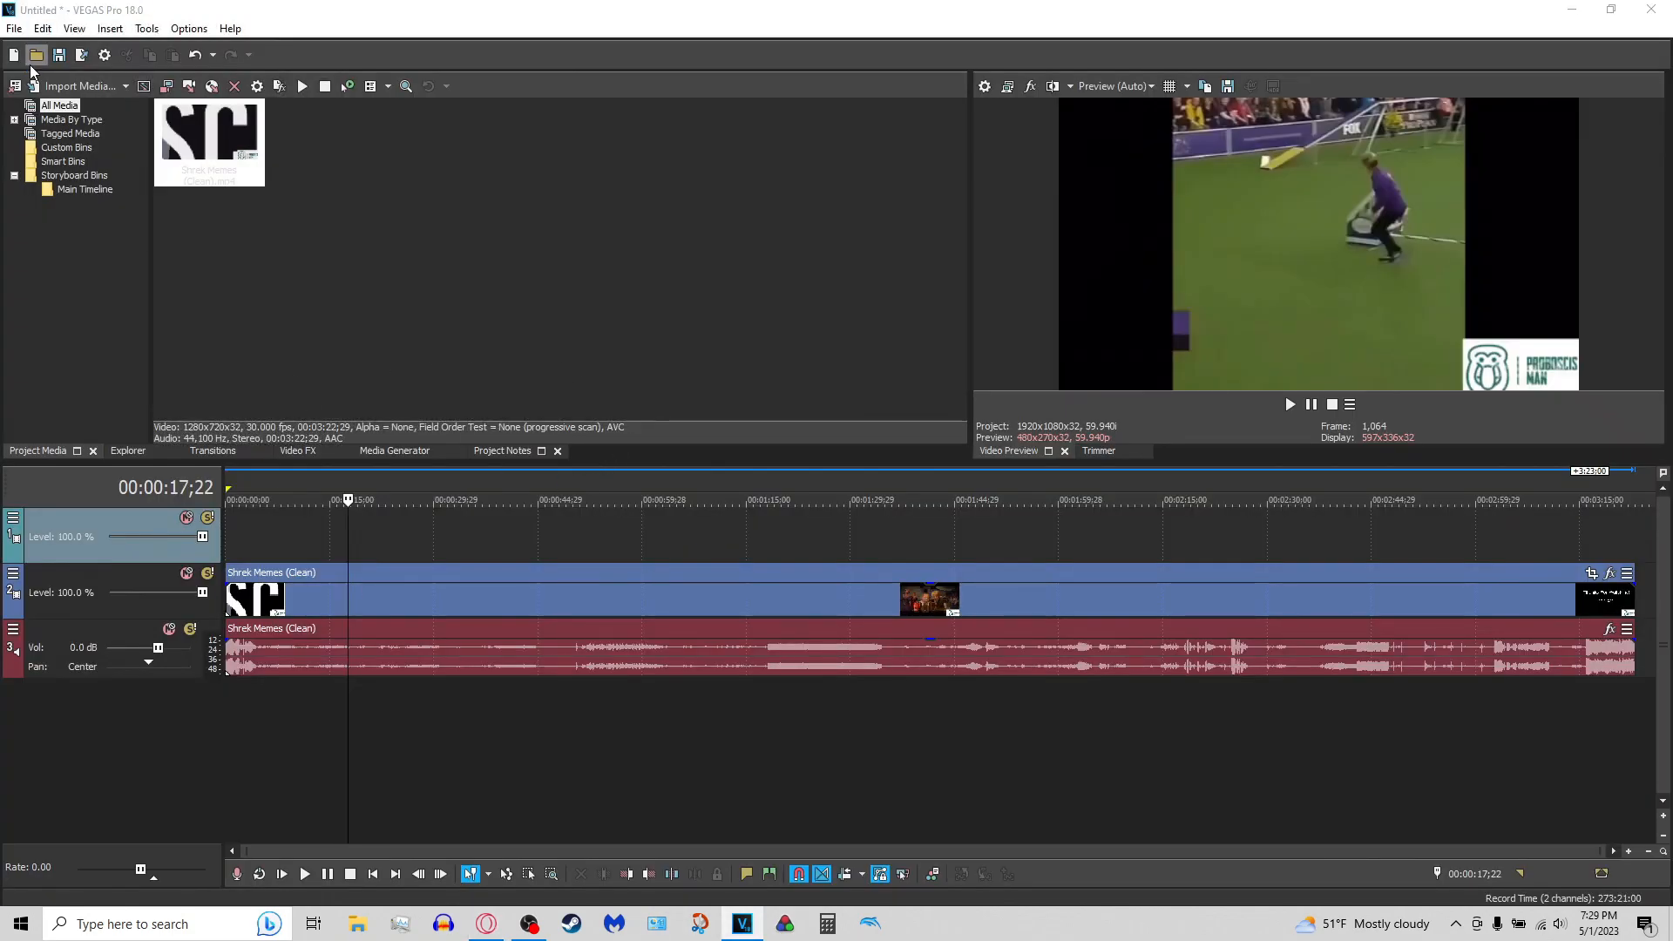
pyautogui.click(36, 55)
pyautogui.click(615, 438)
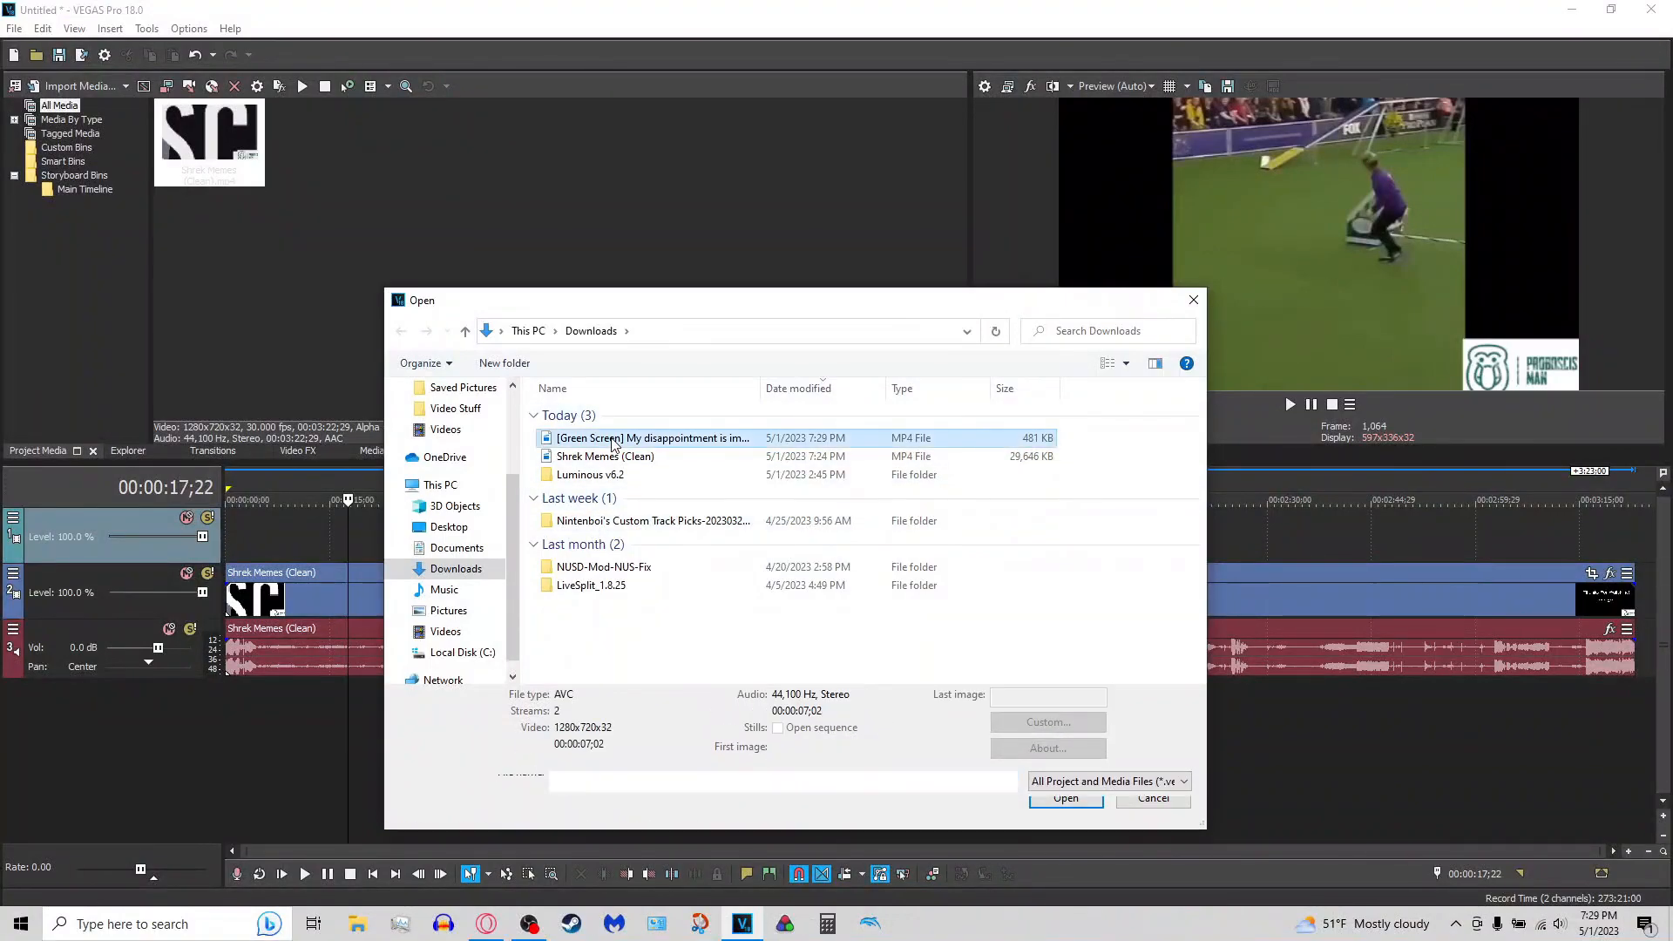
pyautogui.click(1066, 807)
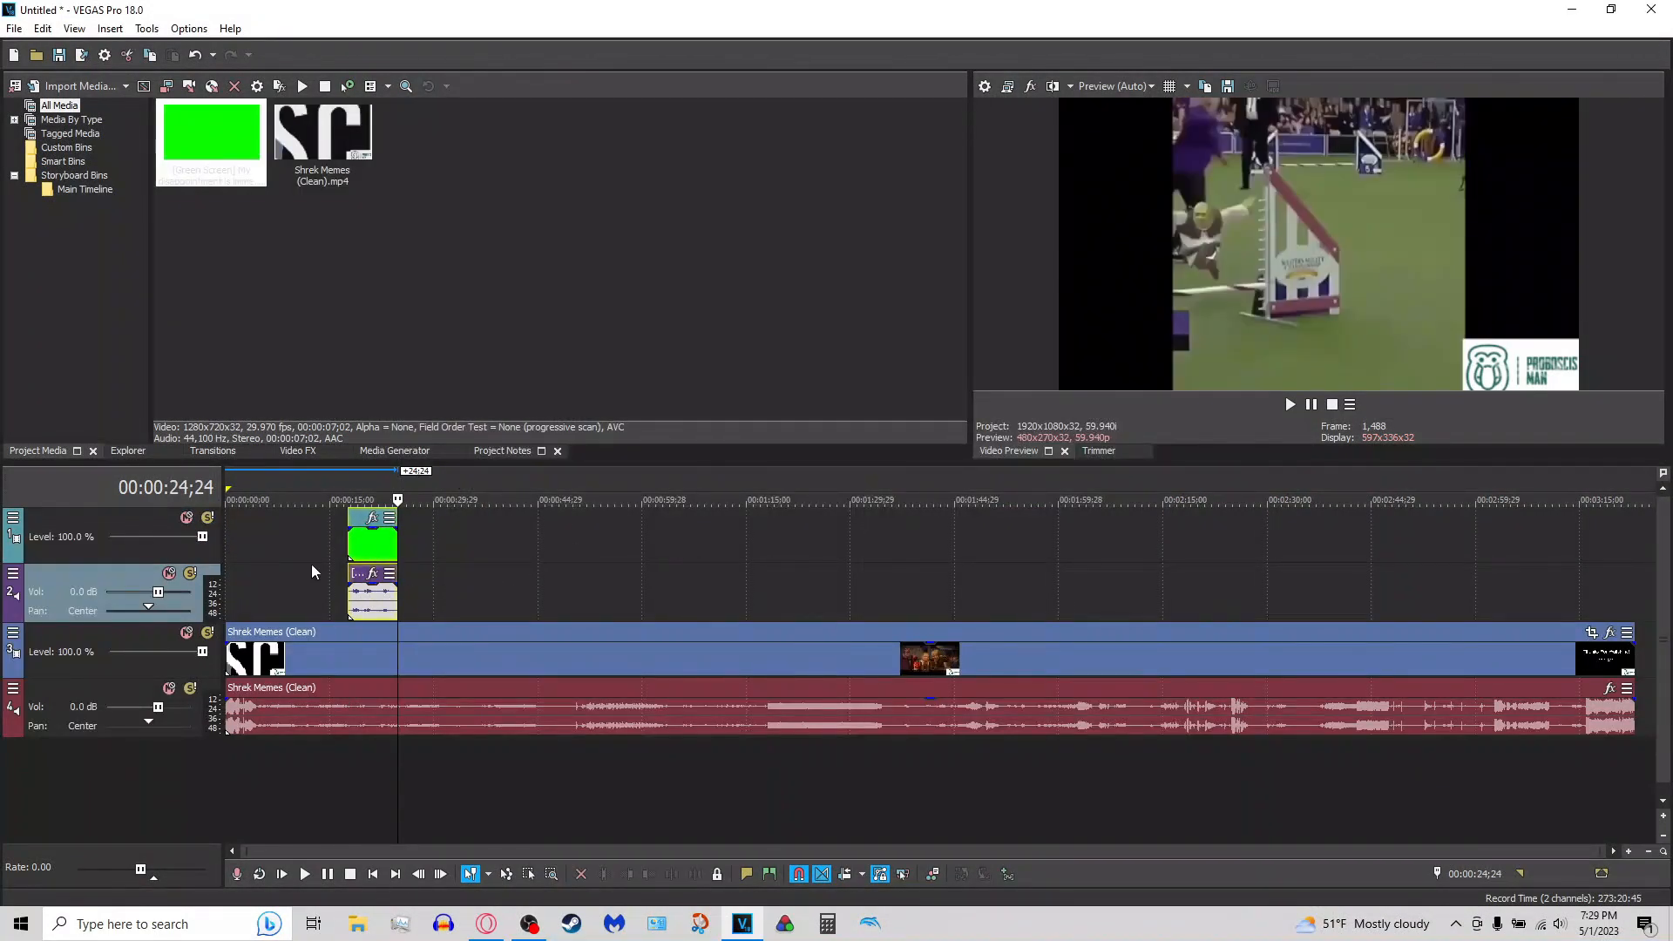
# Split the green screen clip at 00:00:18;09, where the seated man appears after the blank green opening
pyautogui.click(352, 553)
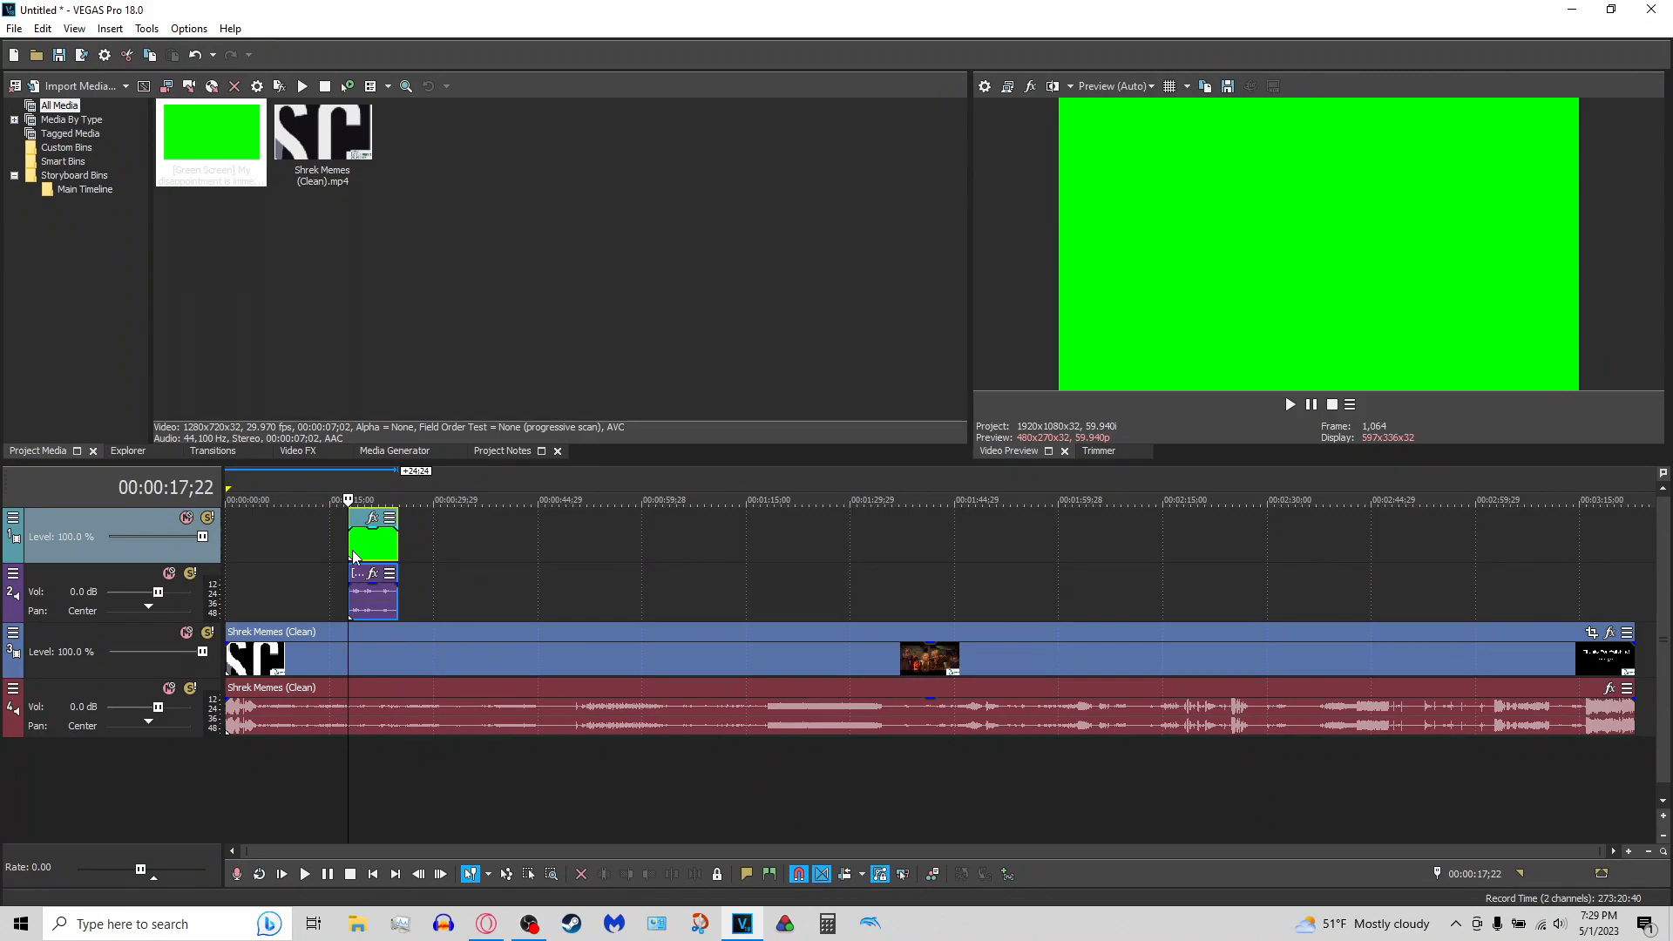
pyautogui.press('Right')
pyautogui.press('Right')
pyautogui.press('Right')
pyautogui.press('Right')
pyautogui.press('Right')
pyautogui.press('Right')
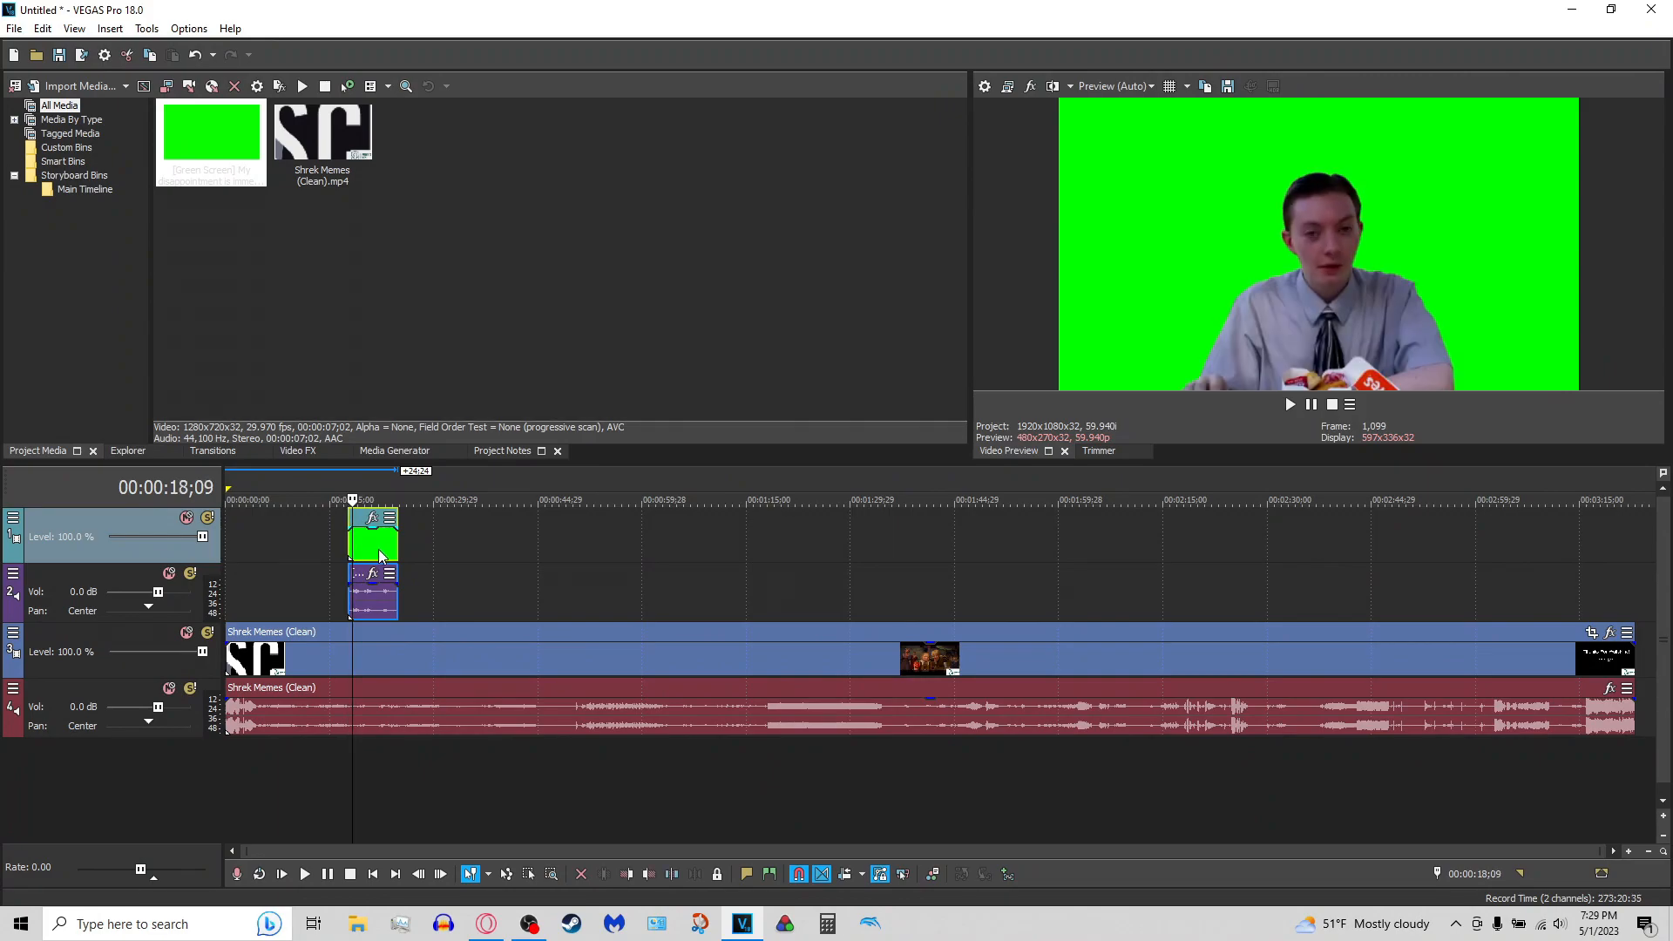
pyautogui.press('s')
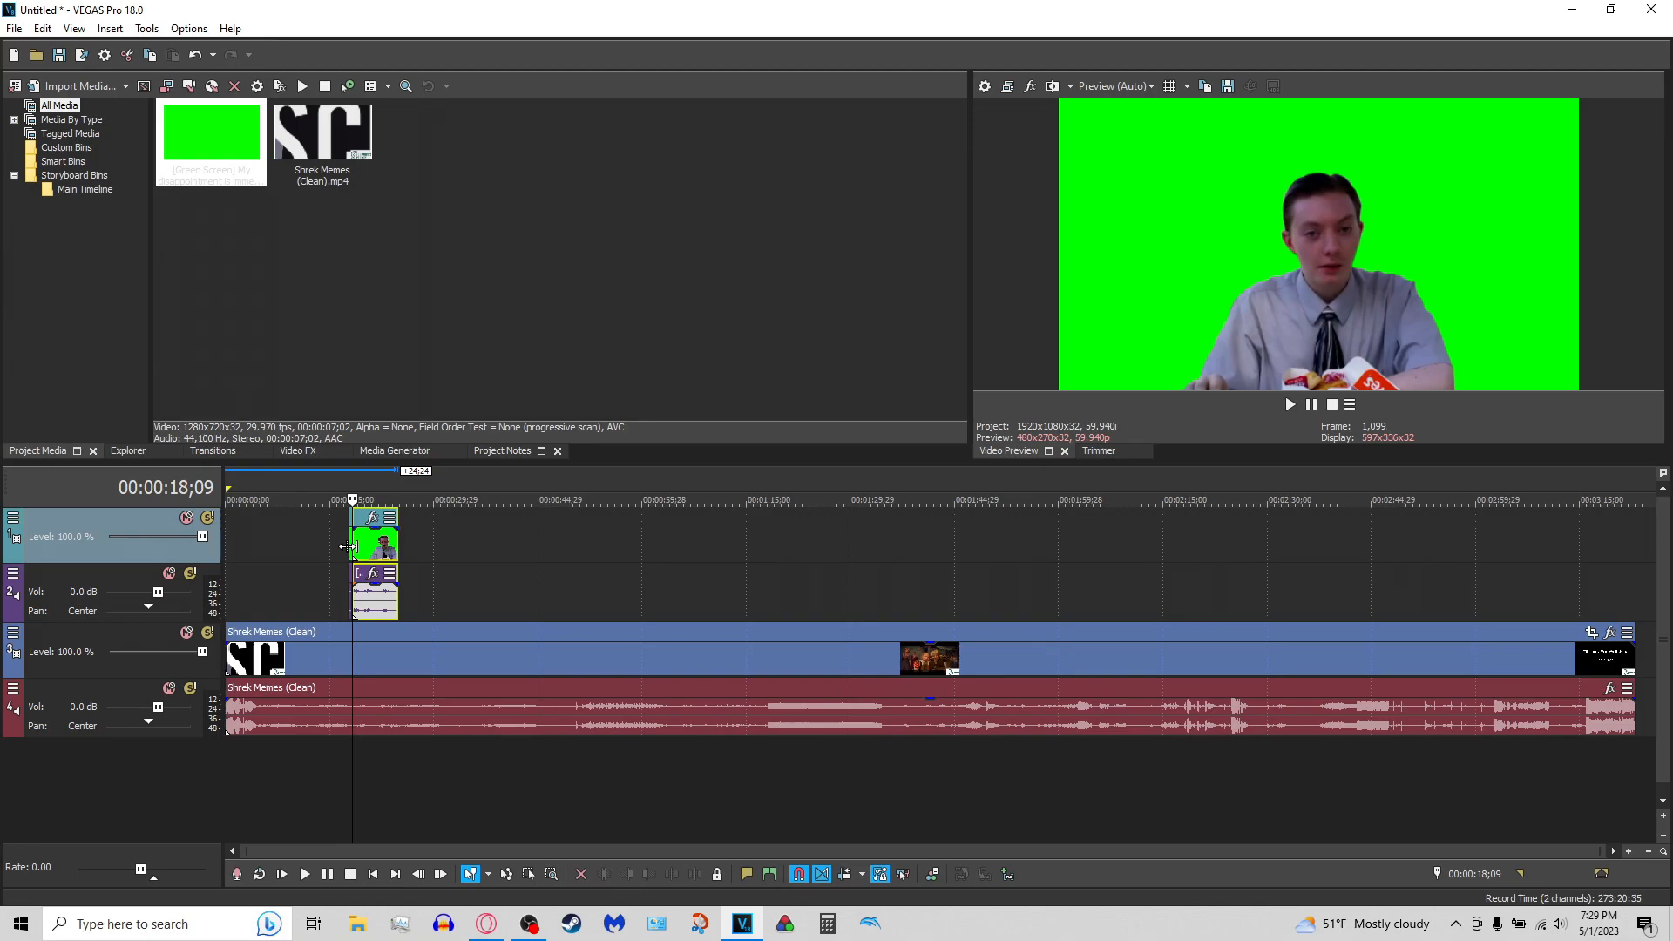
# Delete the blank opening piece and move the remaining green screen clip back to start at 00:00:17;22
pyautogui.click(350, 545)
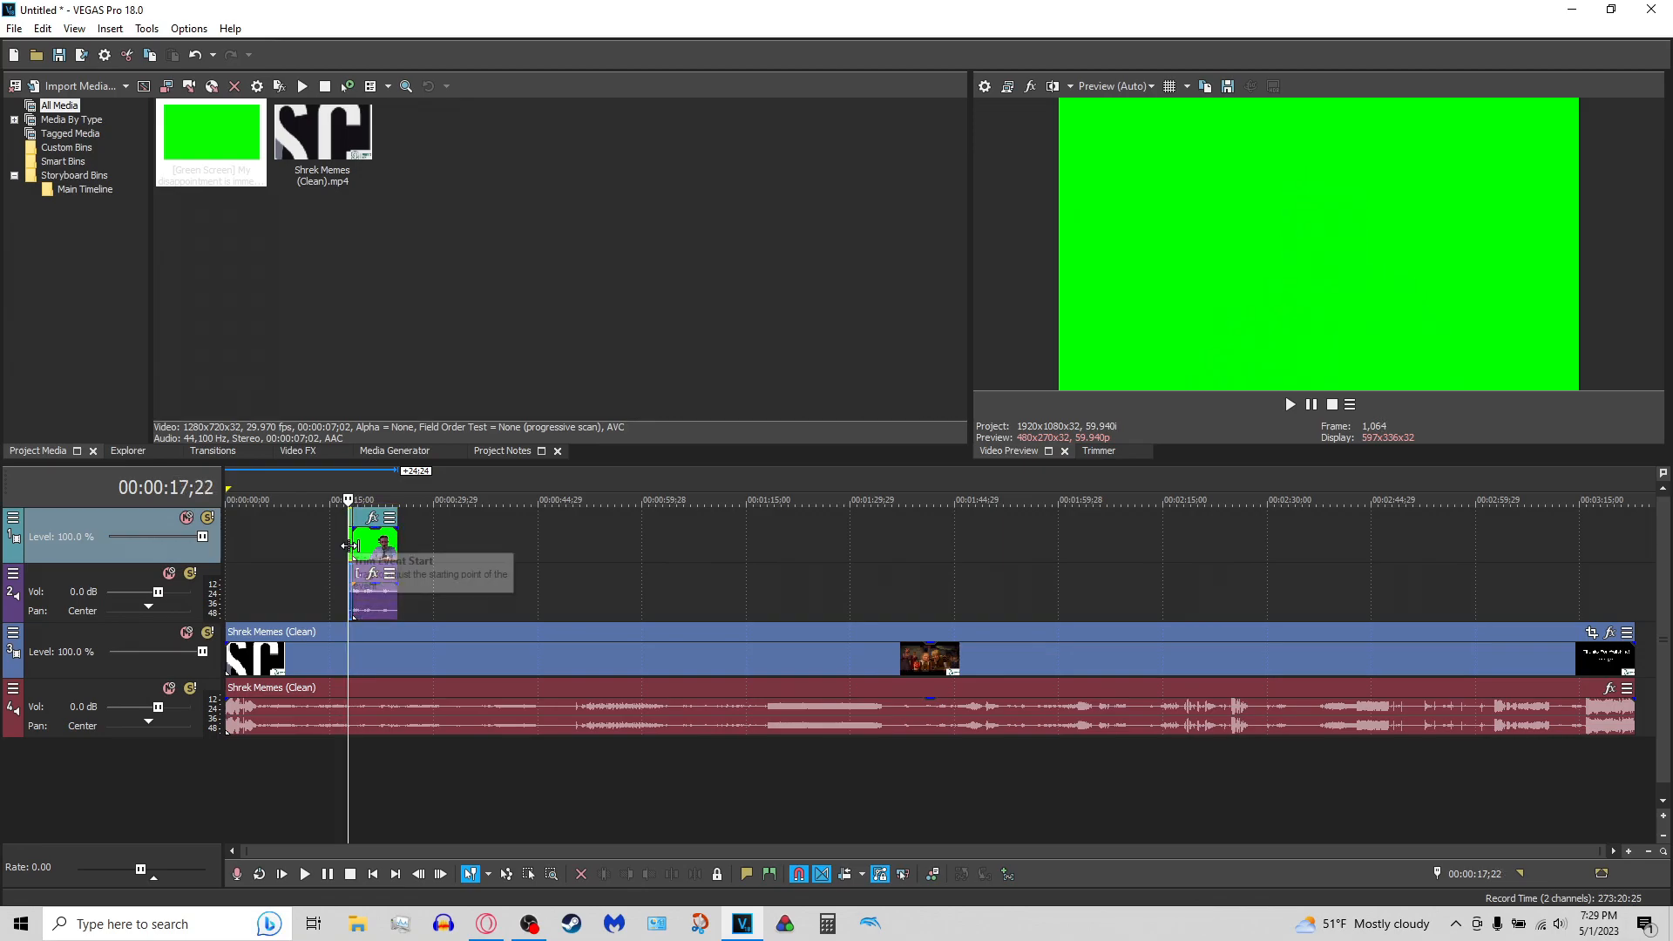
pyautogui.moveTo(382, 541); pyautogui.dragTo(463, 556)
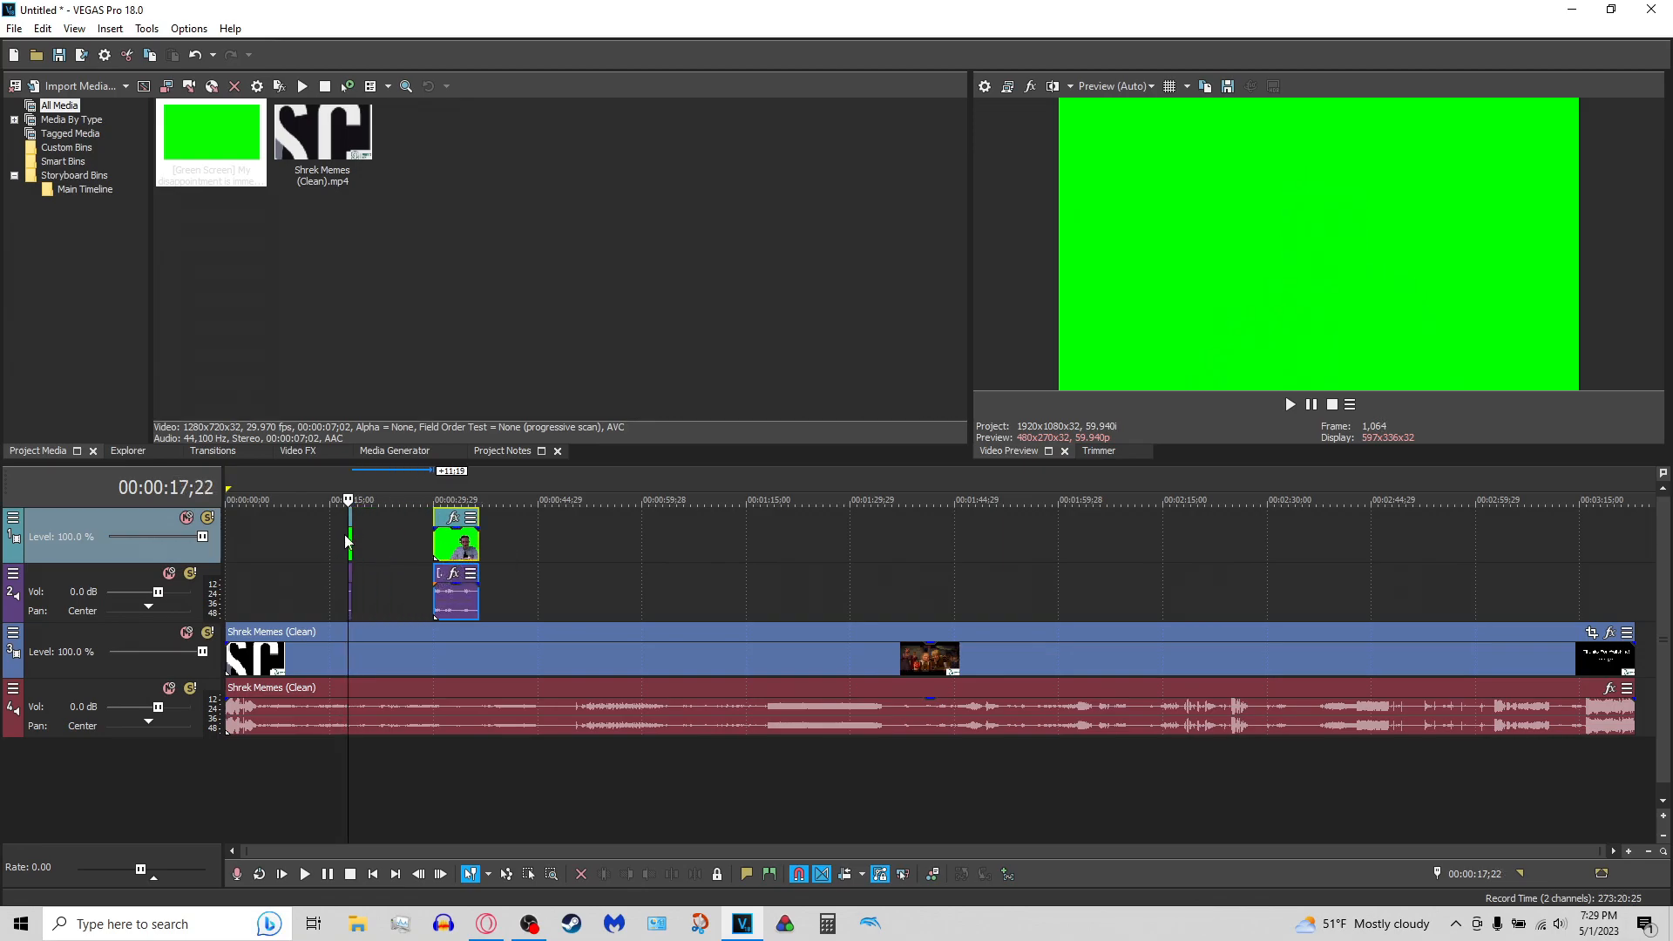
pyautogui.click(348, 537)
pyautogui.press('Delete')
pyautogui.moveTo(471, 549); pyautogui.dragTo(380, 566)
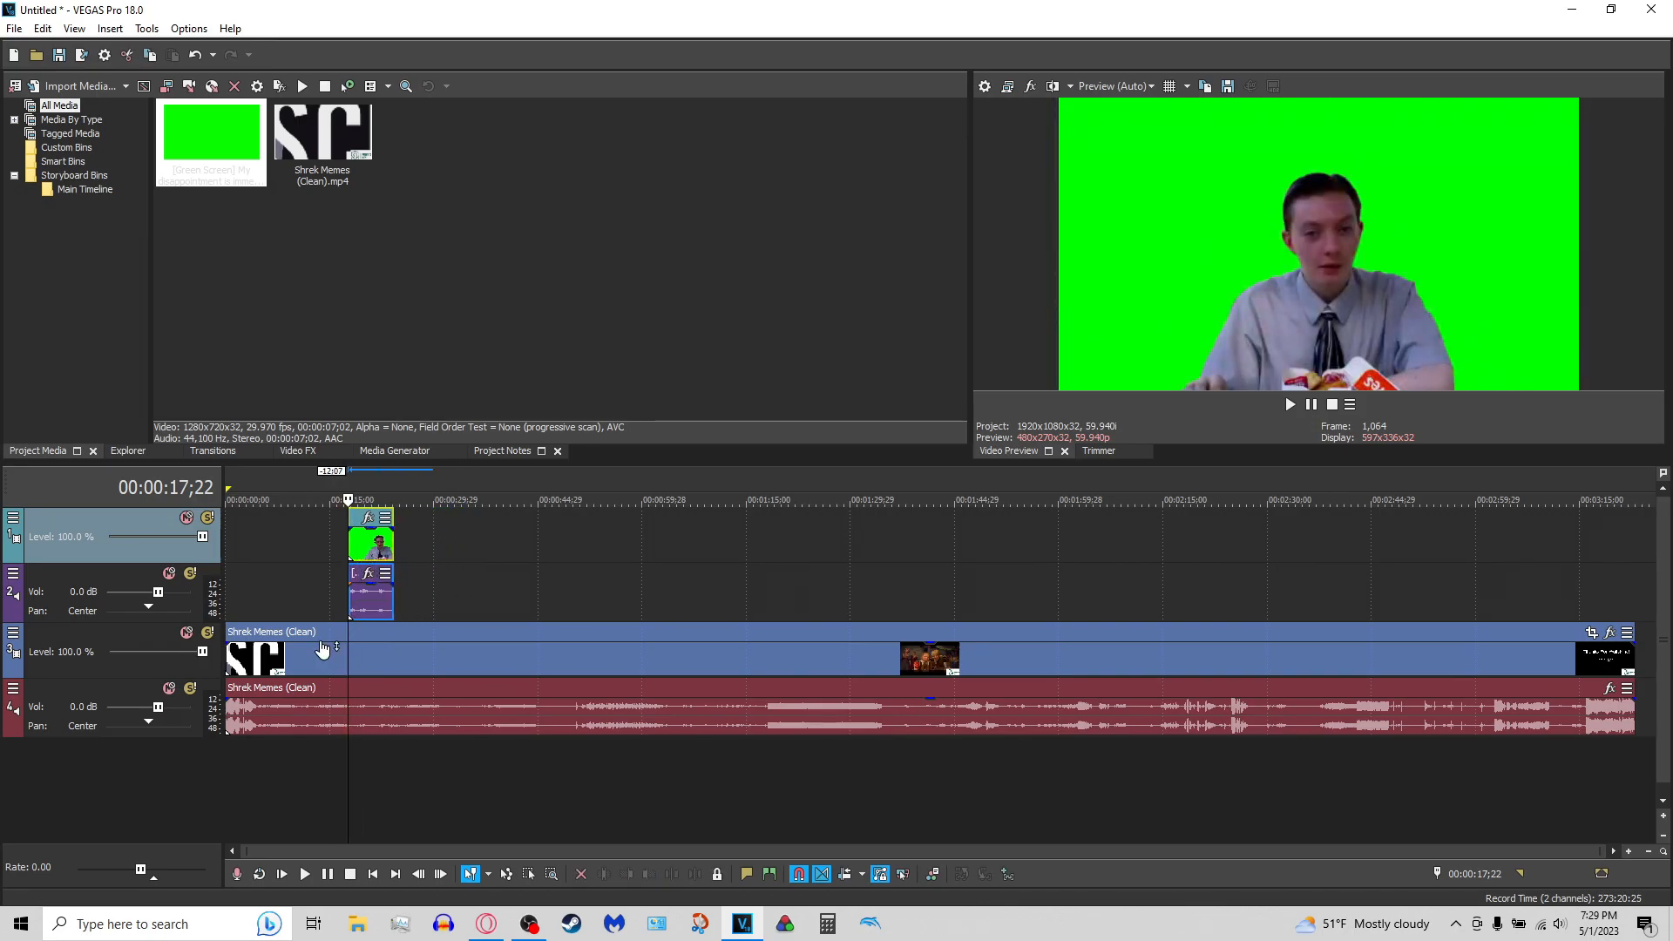
# Play the trimmed green screen clip through to its end to check the trim
pyautogui.click(326, 874)
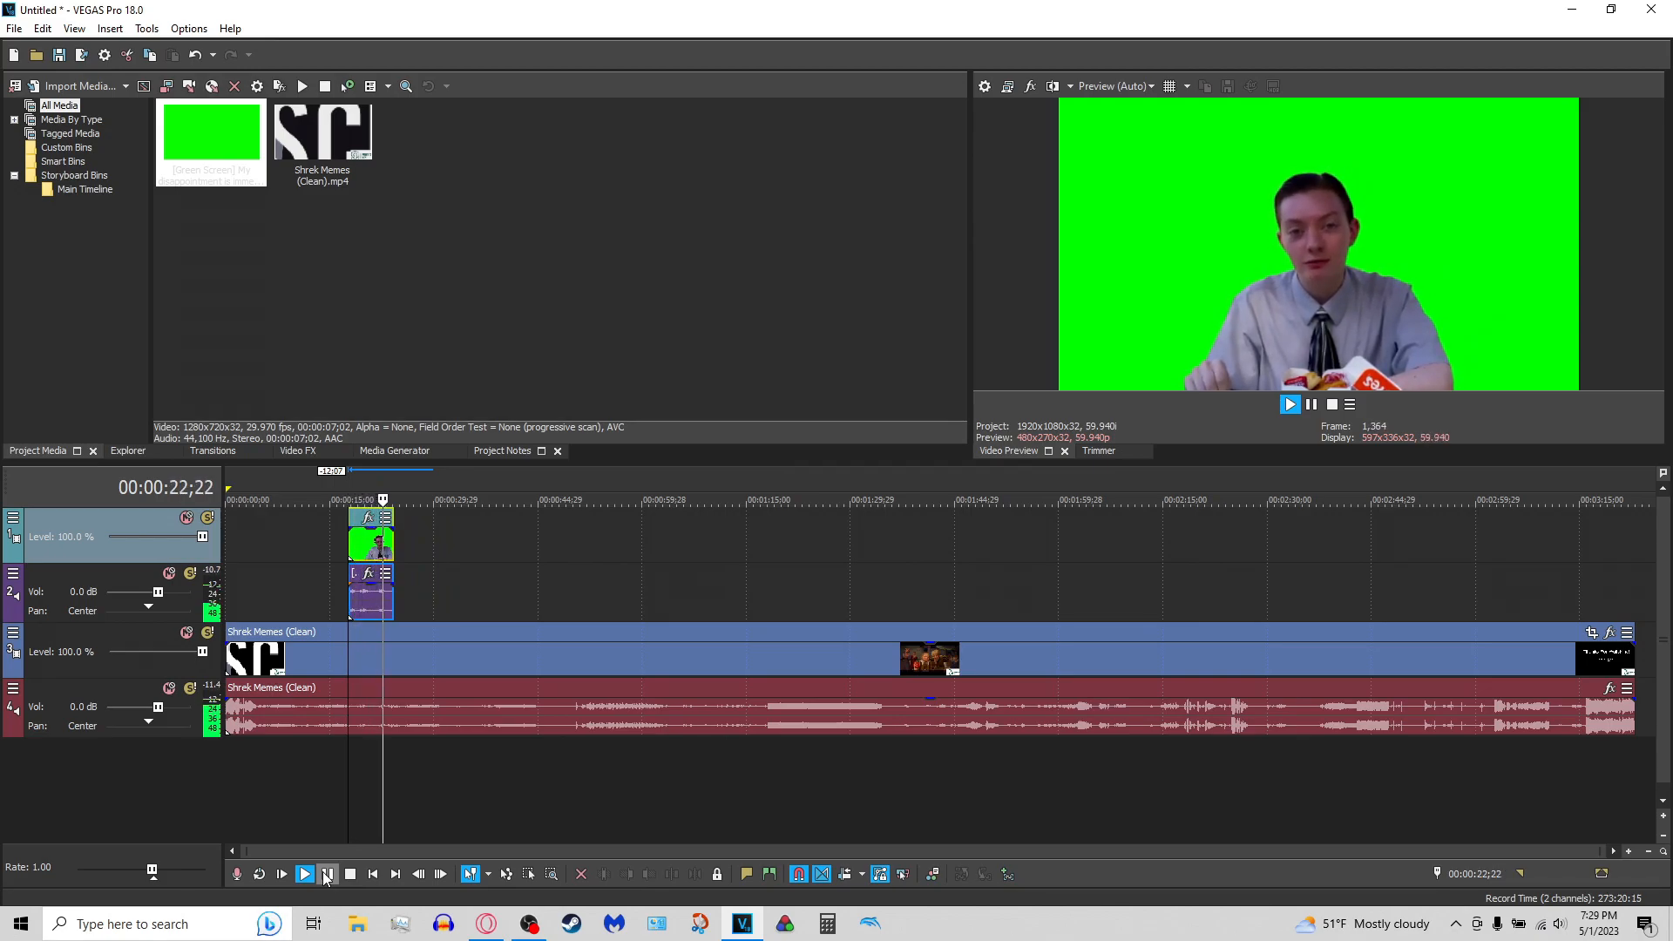
pyautogui.click(327, 874)
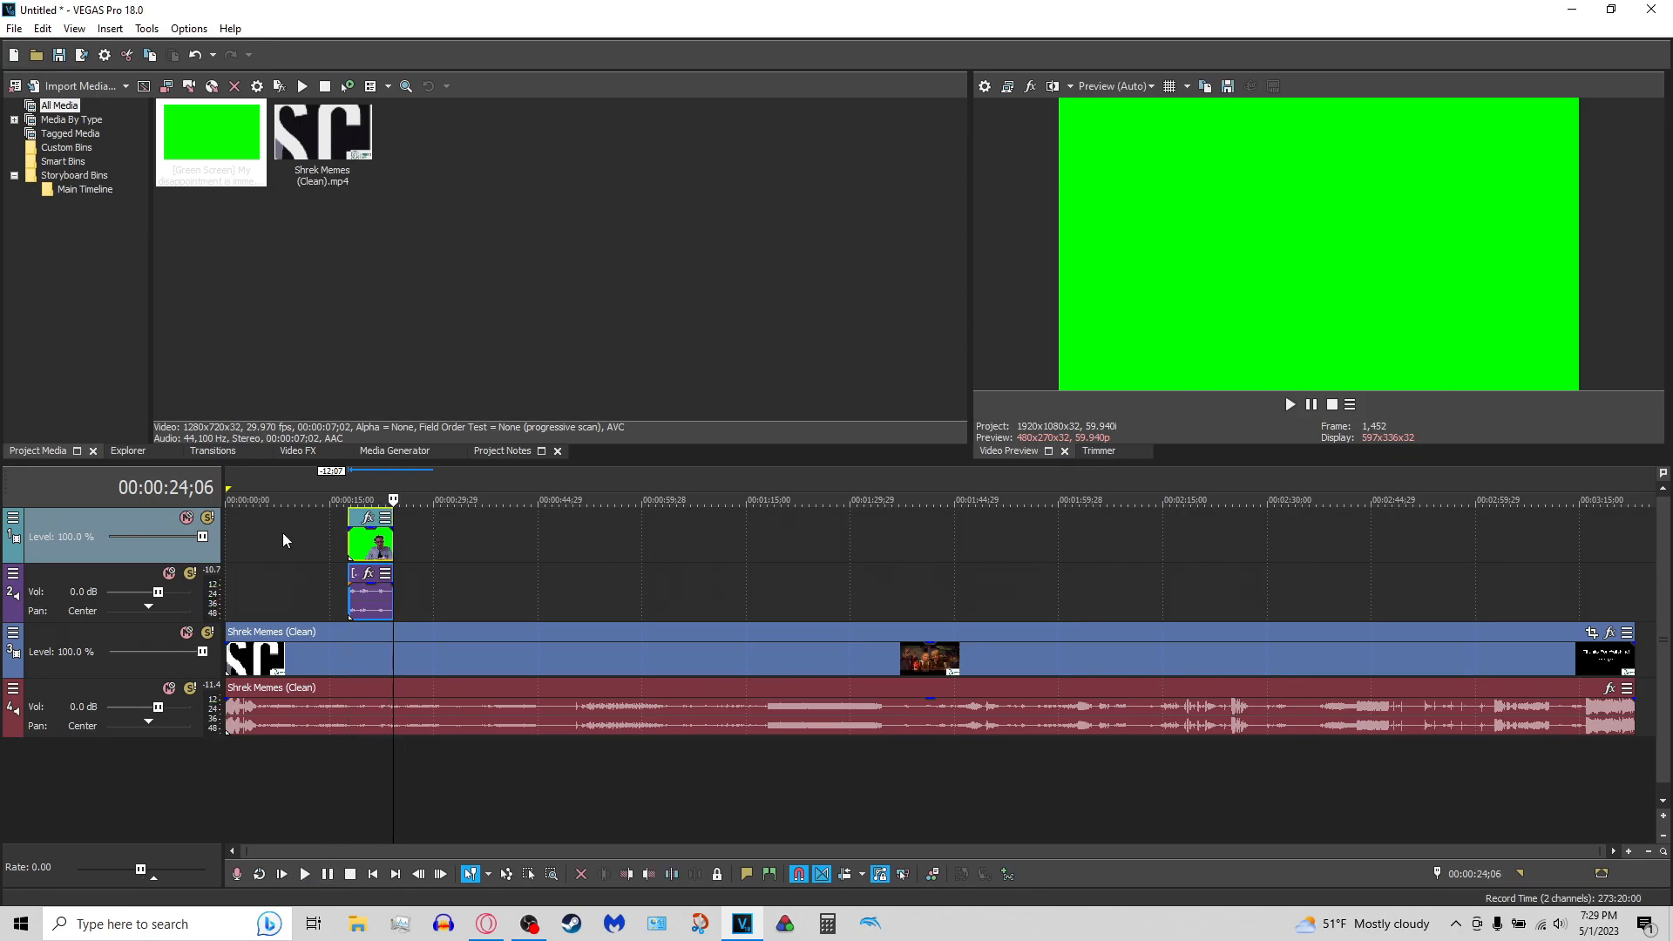
# Add the VEGAS Chroma Keyer effect to the green screen clip with the Pure Green Screen preset
pyautogui.click(370, 555)
pyautogui.rightClick(369, 554)
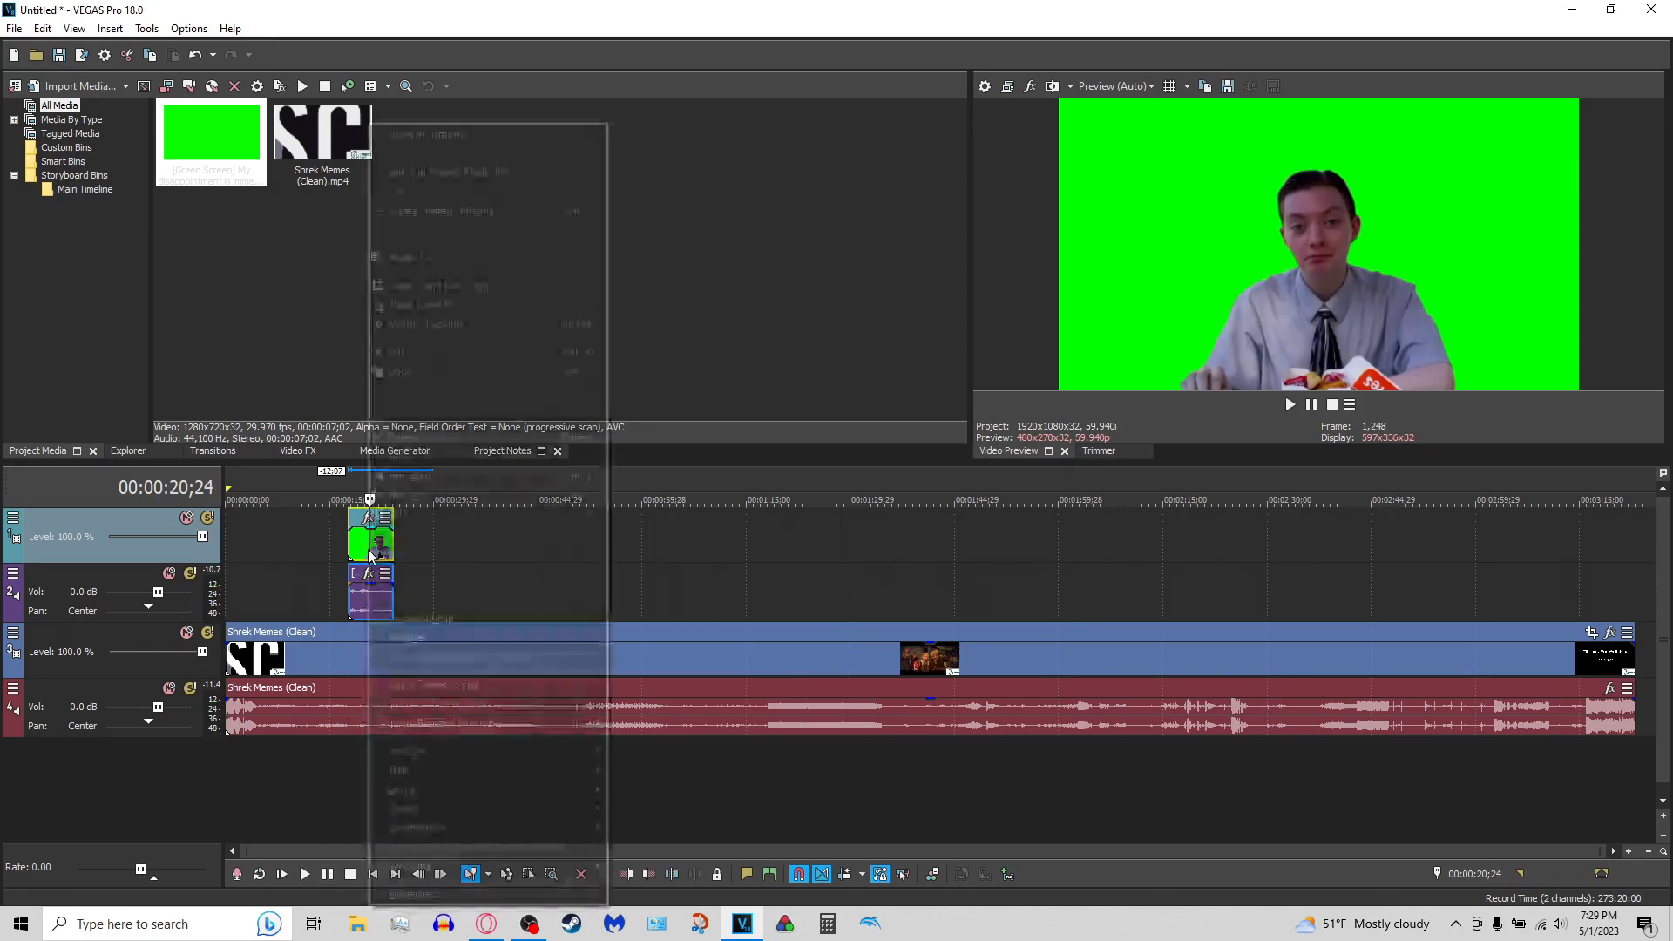
pyautogui.click(426, 305)
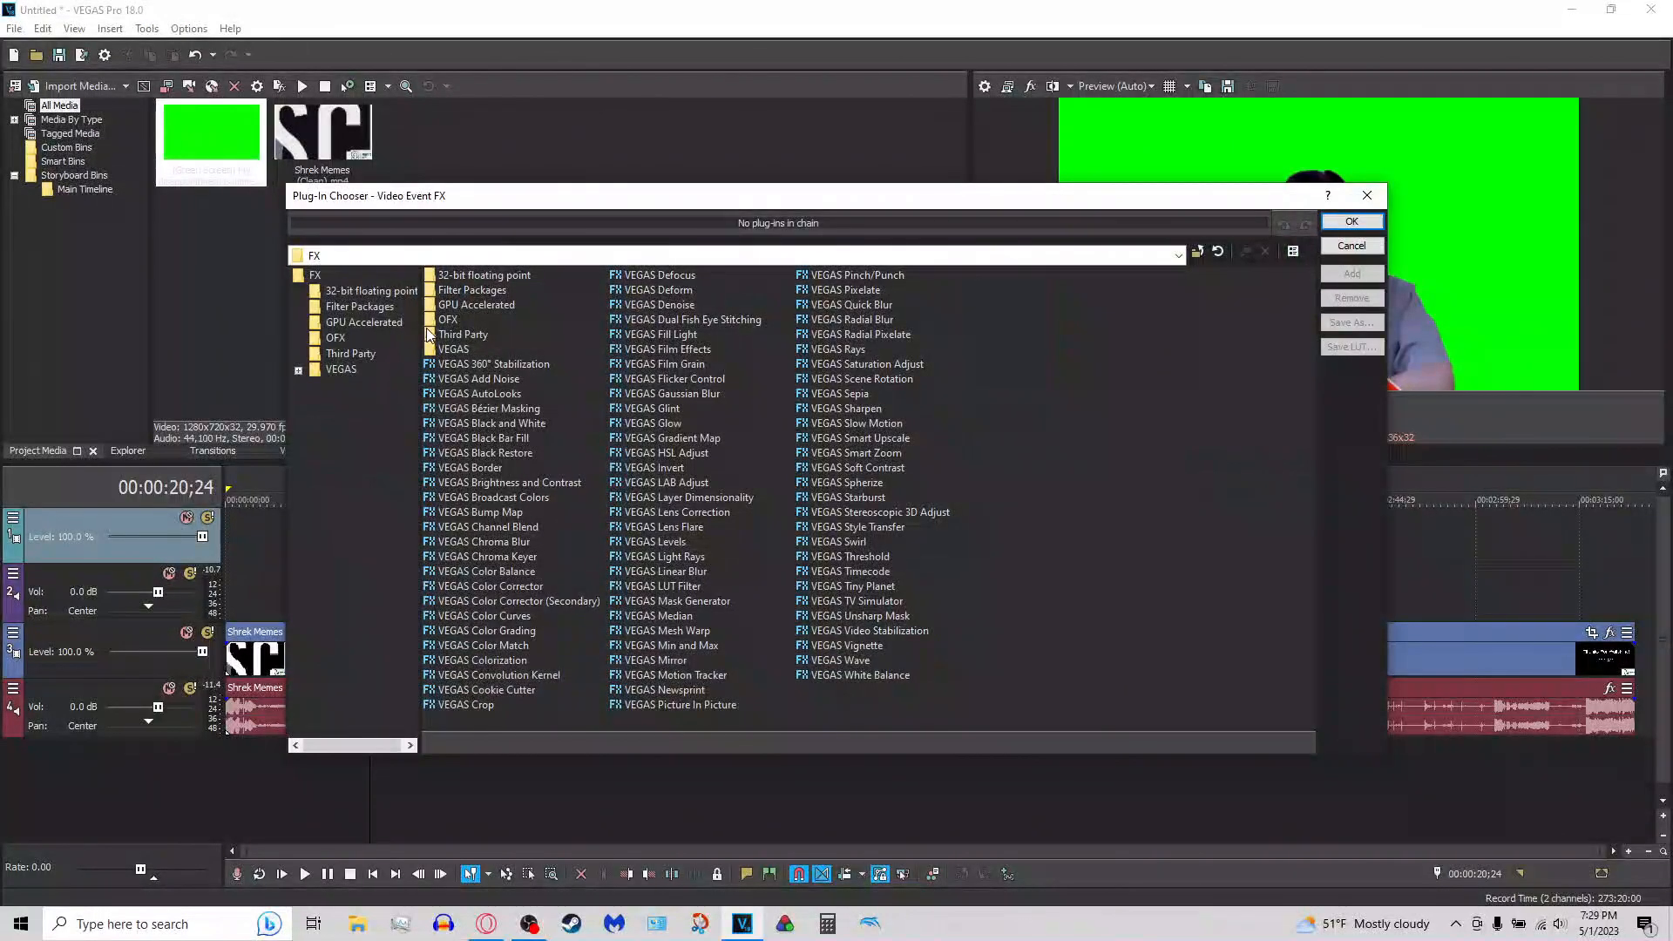
pyautogui.click(529, 556)
pyautogui.click(1352, 224)
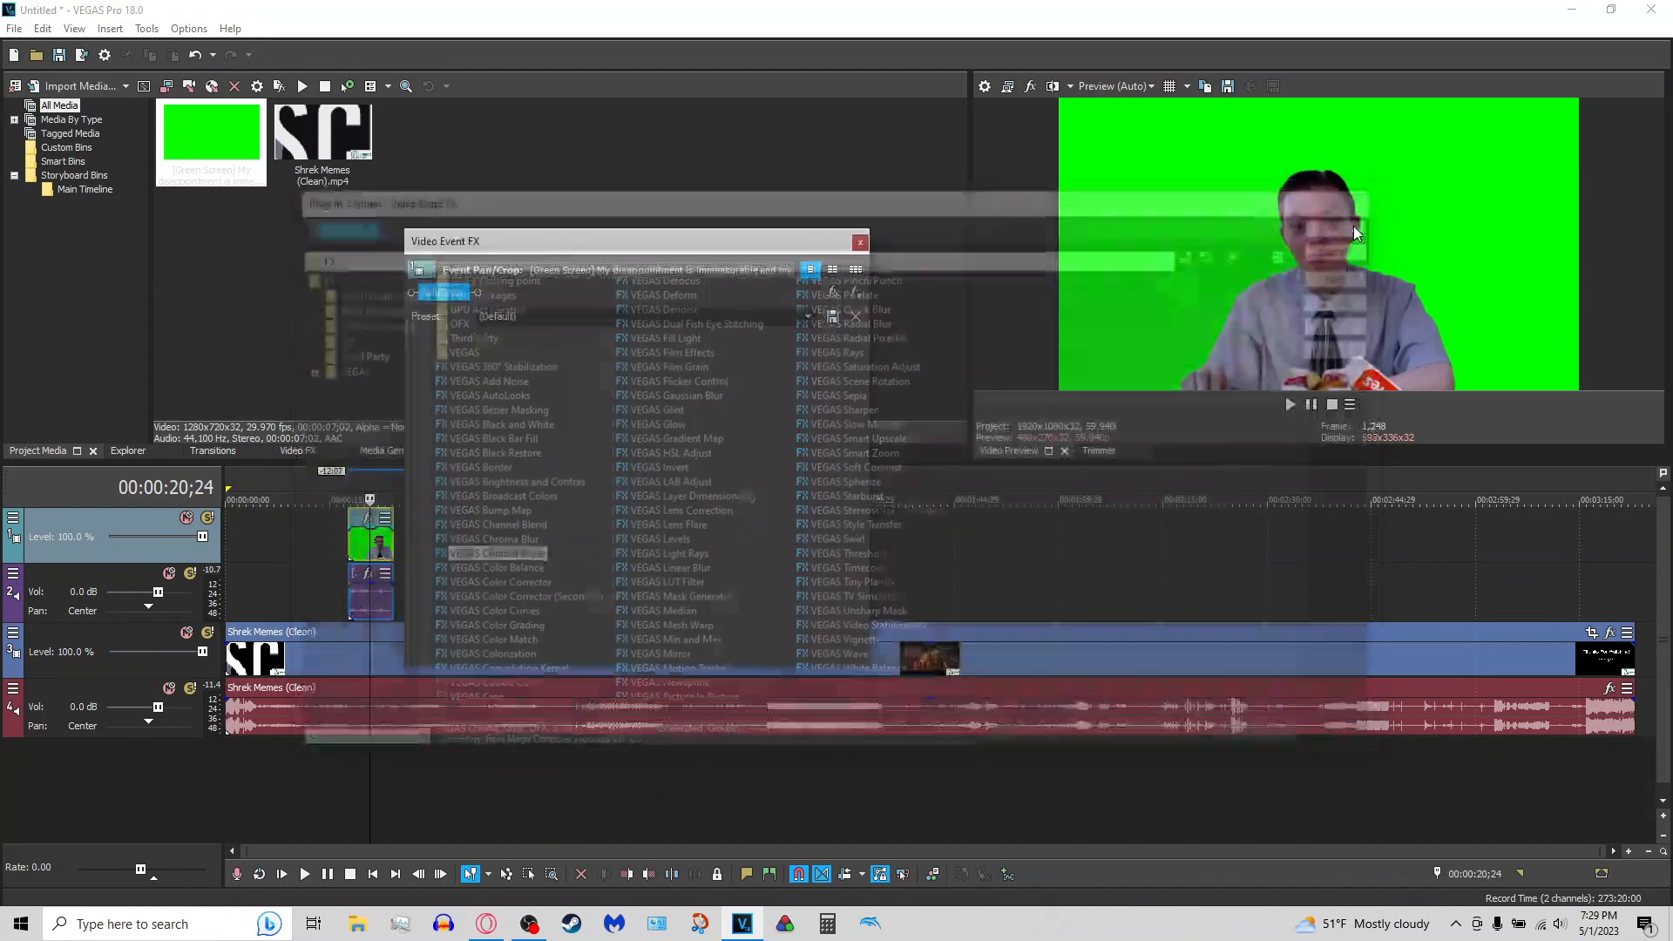
pyautogui.click(808, 316)
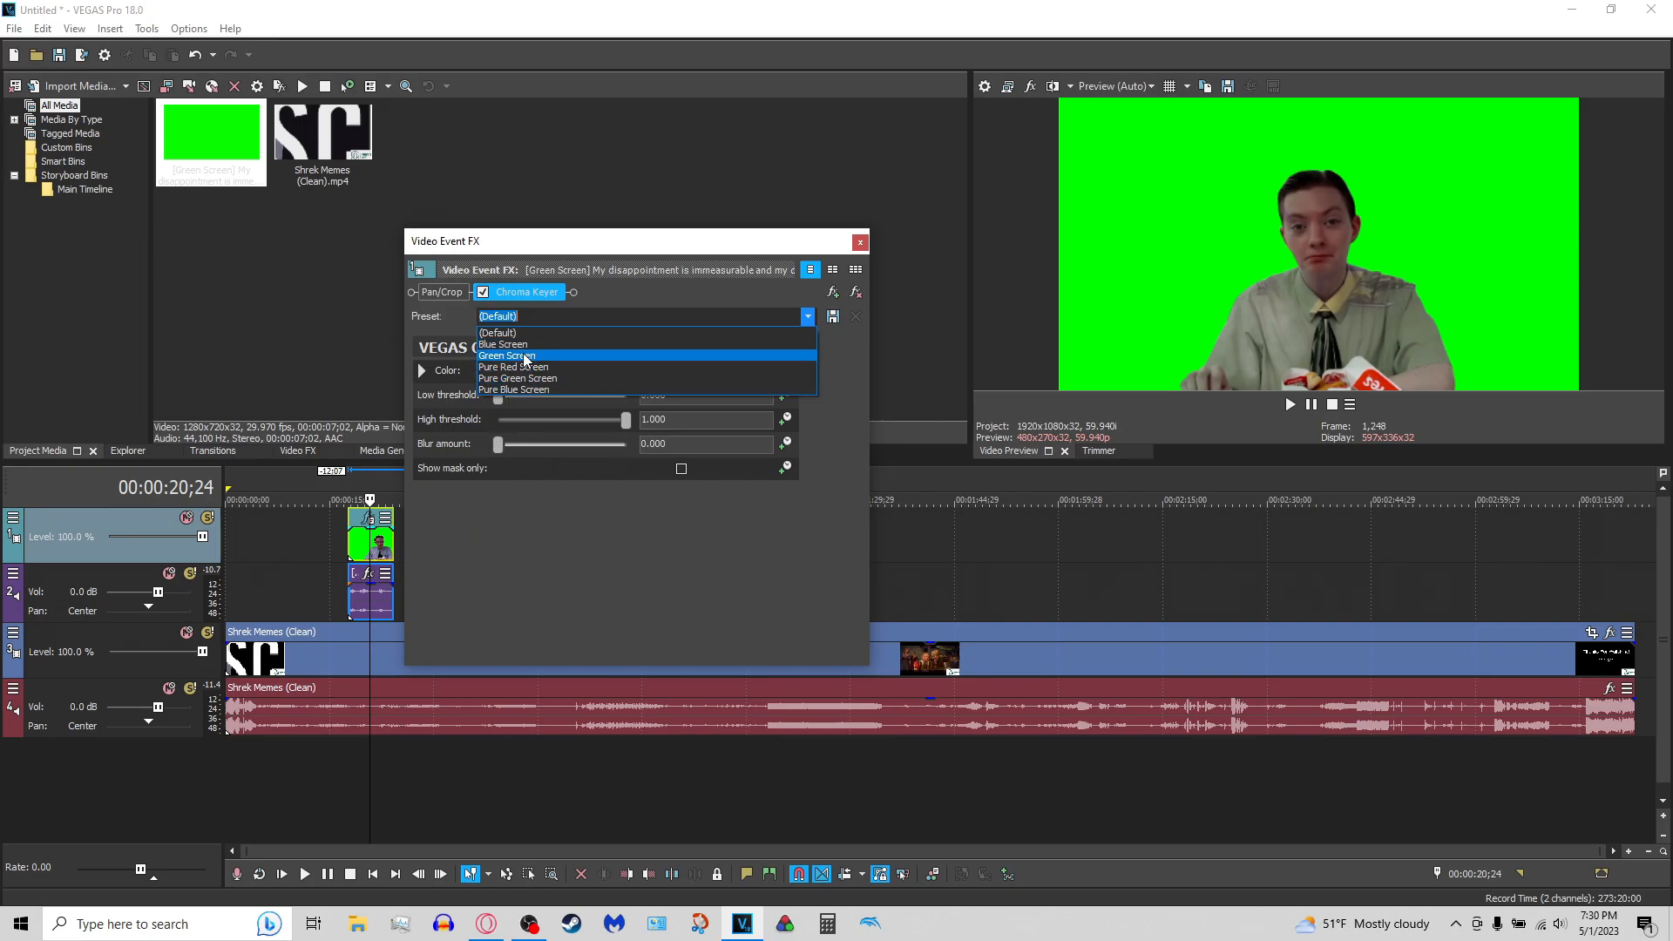
pyautogui.click(523, 379)
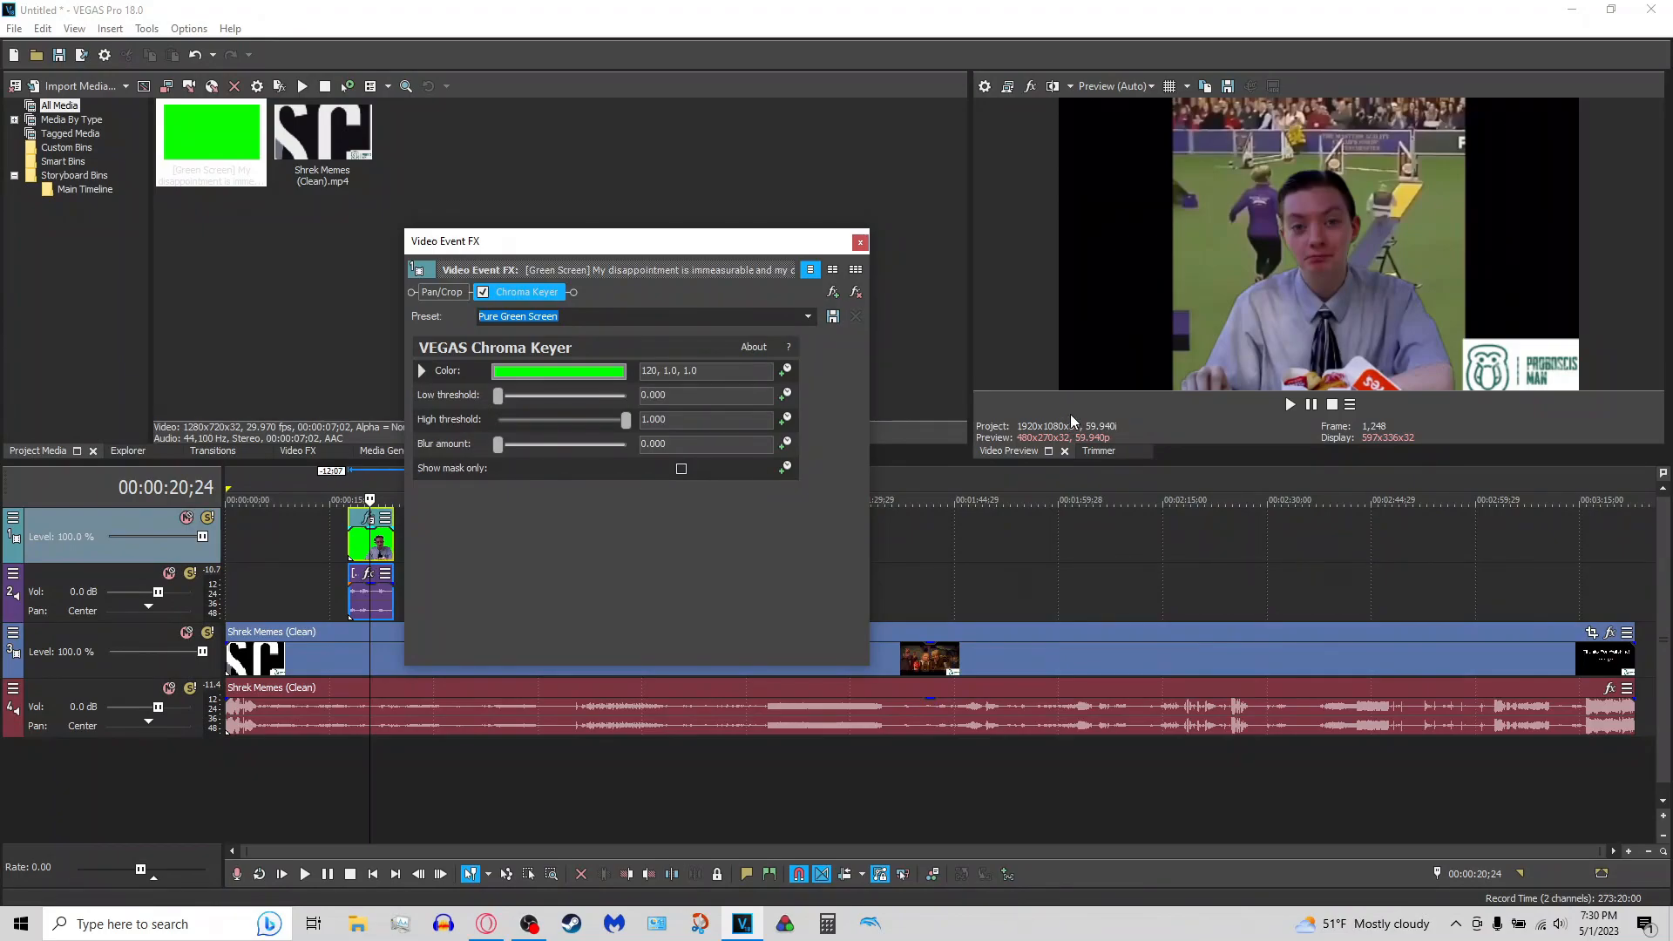
pyautogui.click(861, 244)
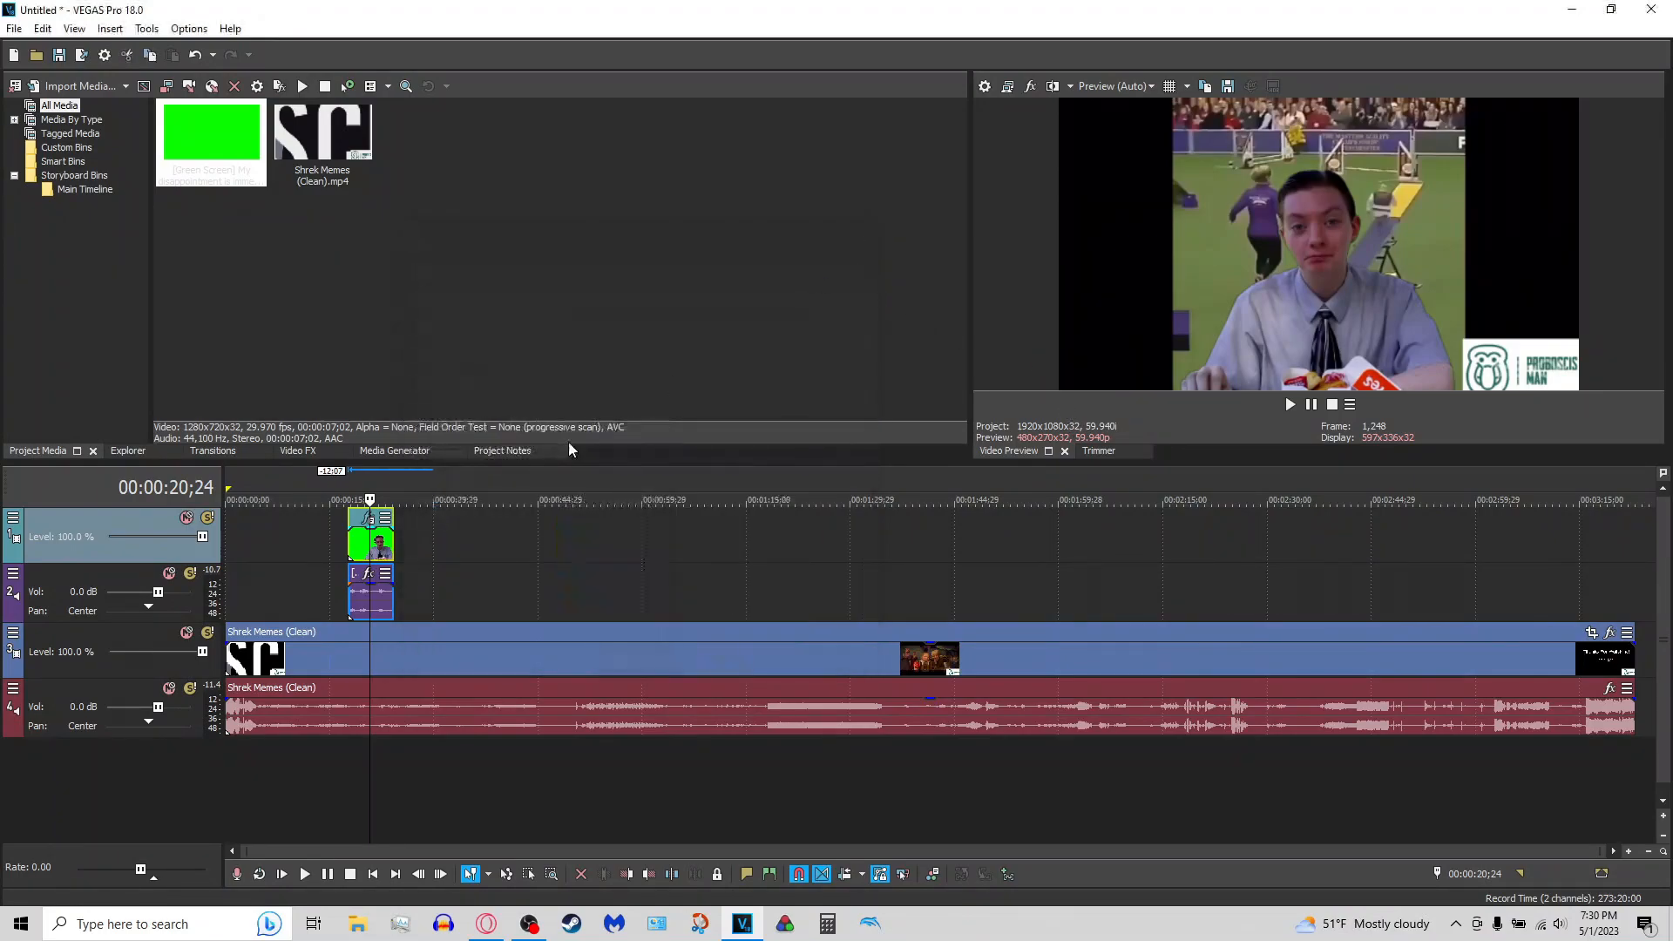
# Remove the green screen clip's audio from its group and delete that audio event
pyautogui.rightClick(361, 602)
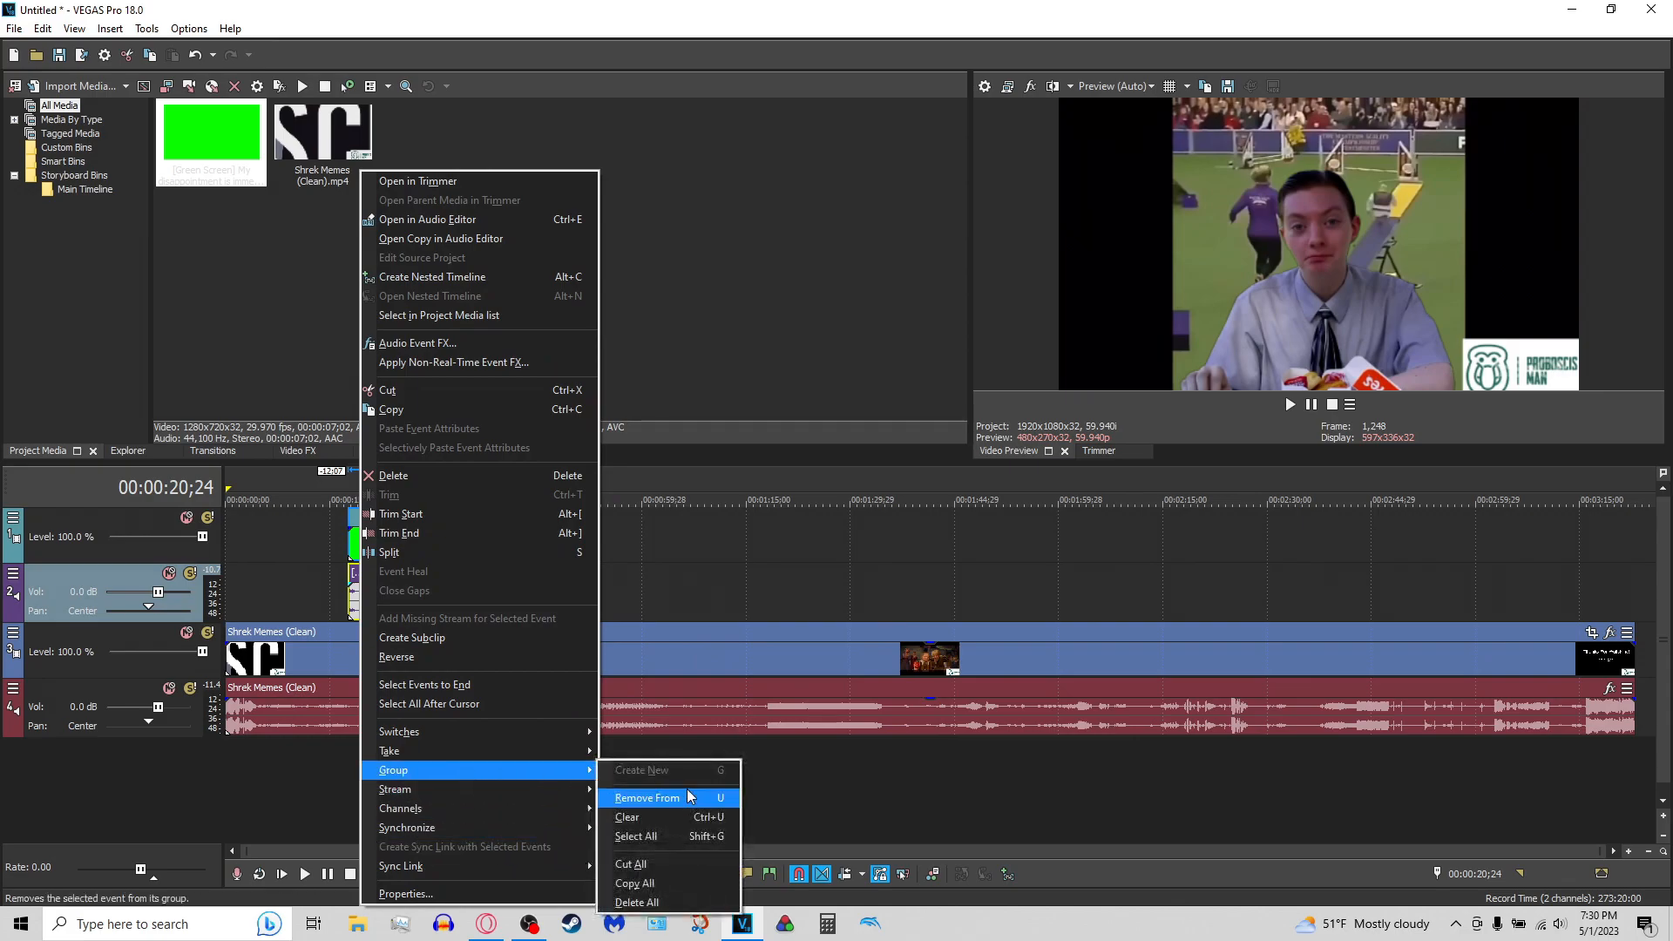
pyautogui.click(667, 798)
pyautogui.click(362, 601)
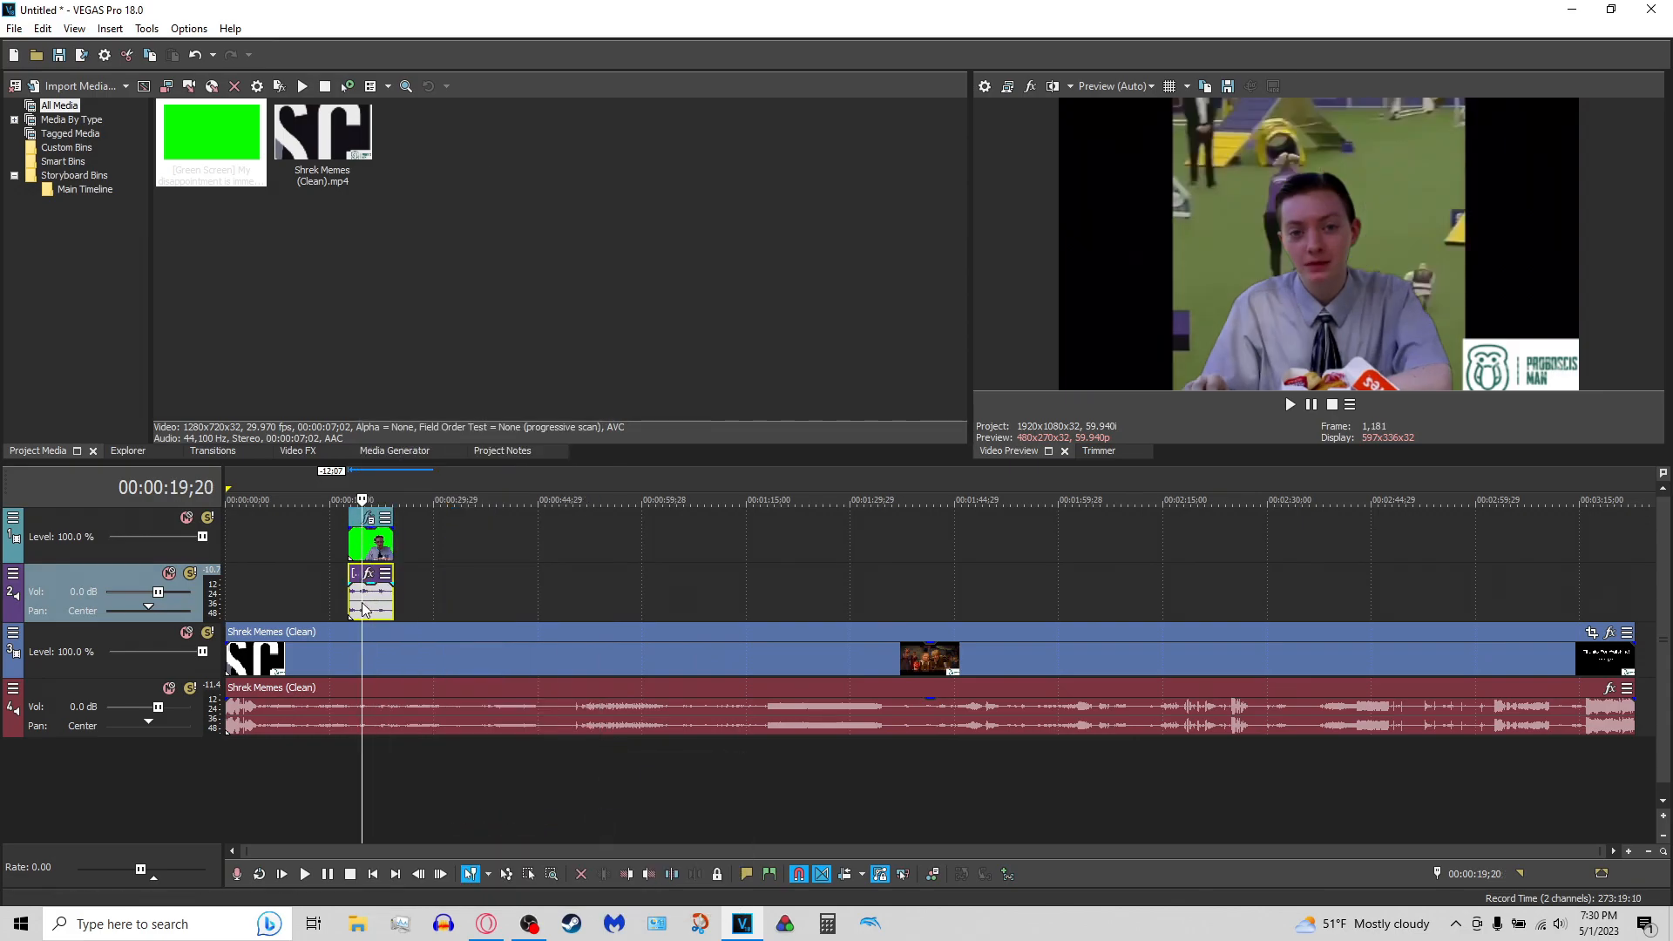
pyautogui.press('Delete')
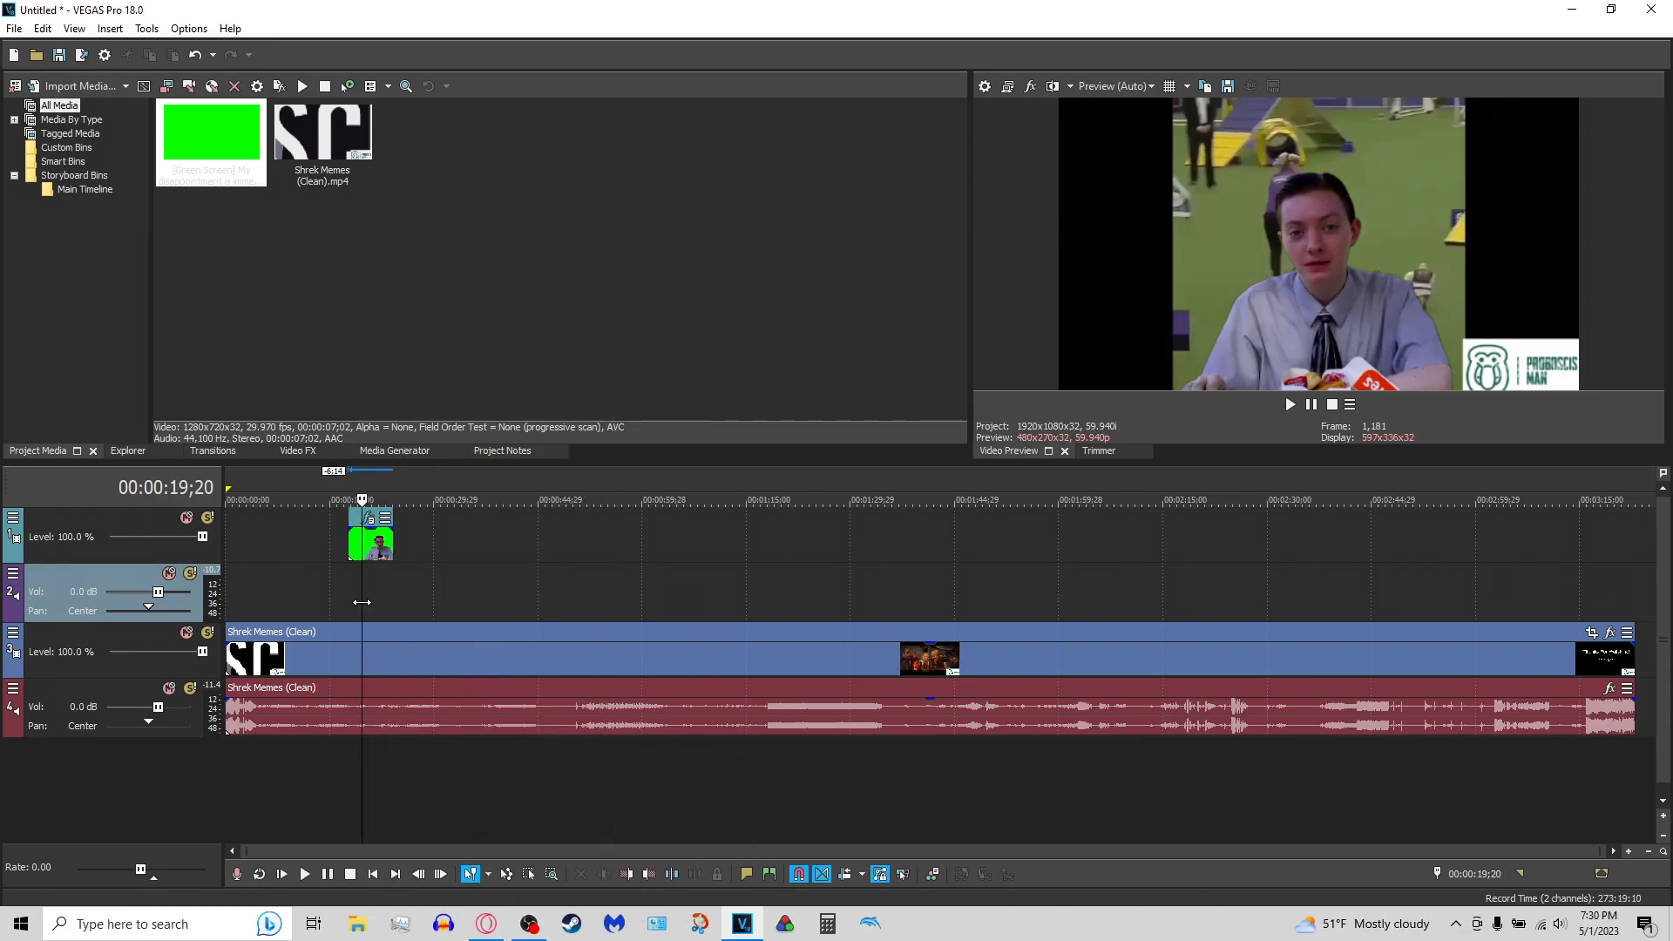
# Play the keyed overlay from the clip's start to preview it over the Shrek Memes video
pyautogui.click(349, 542)
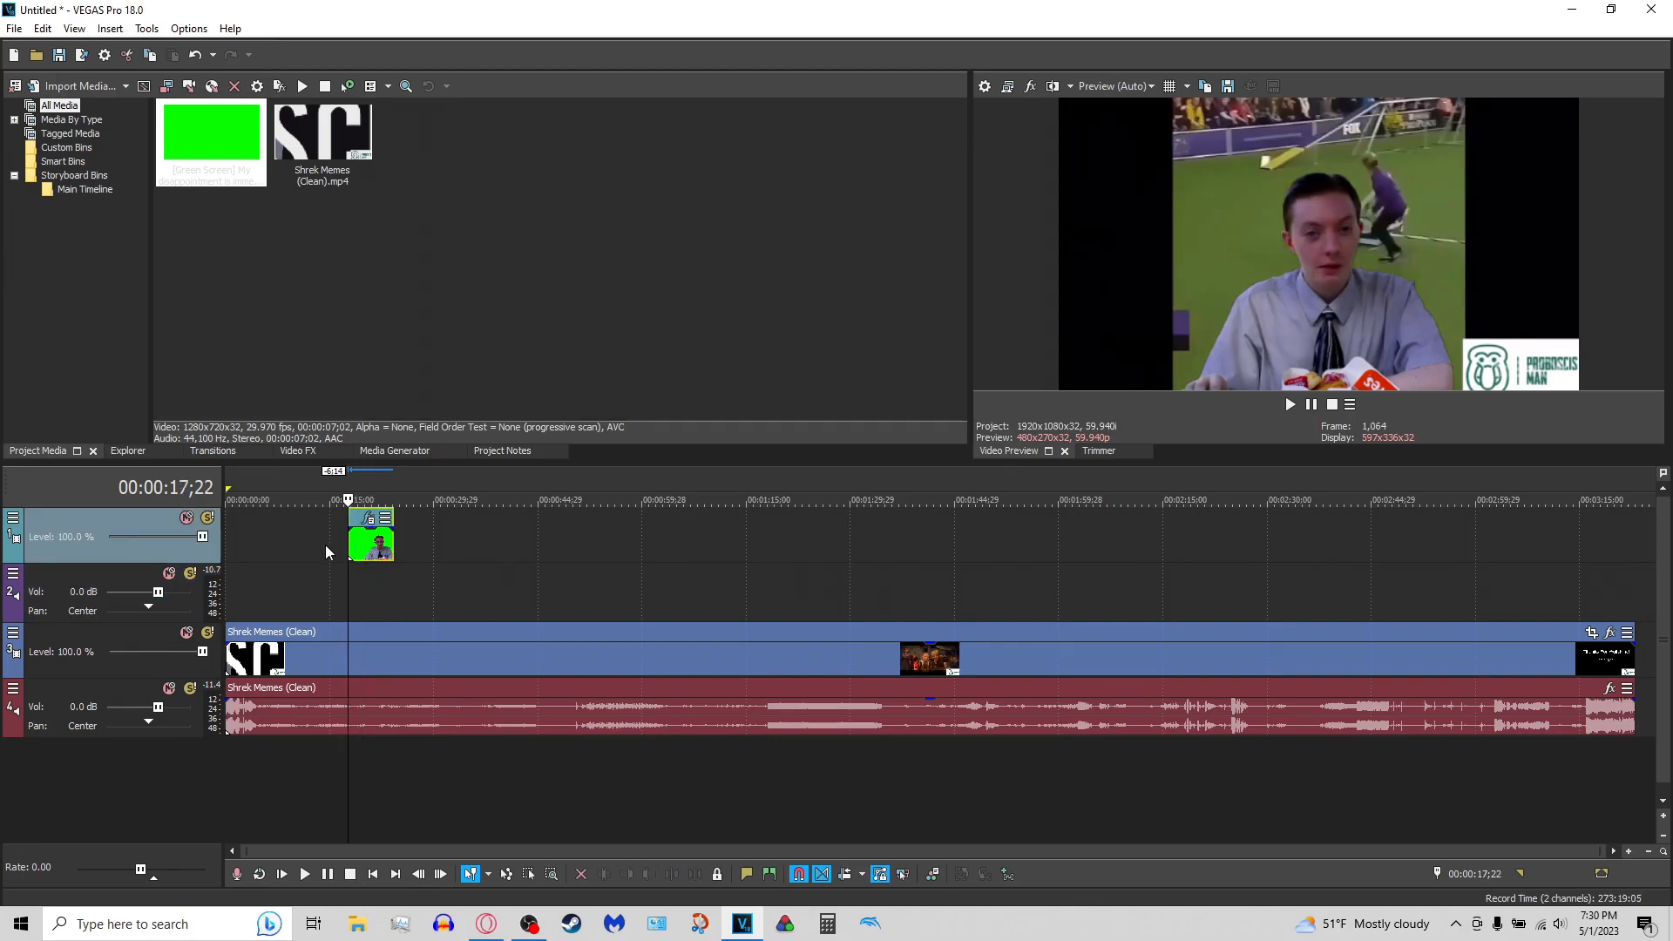
pyautogui.click(338, 874)
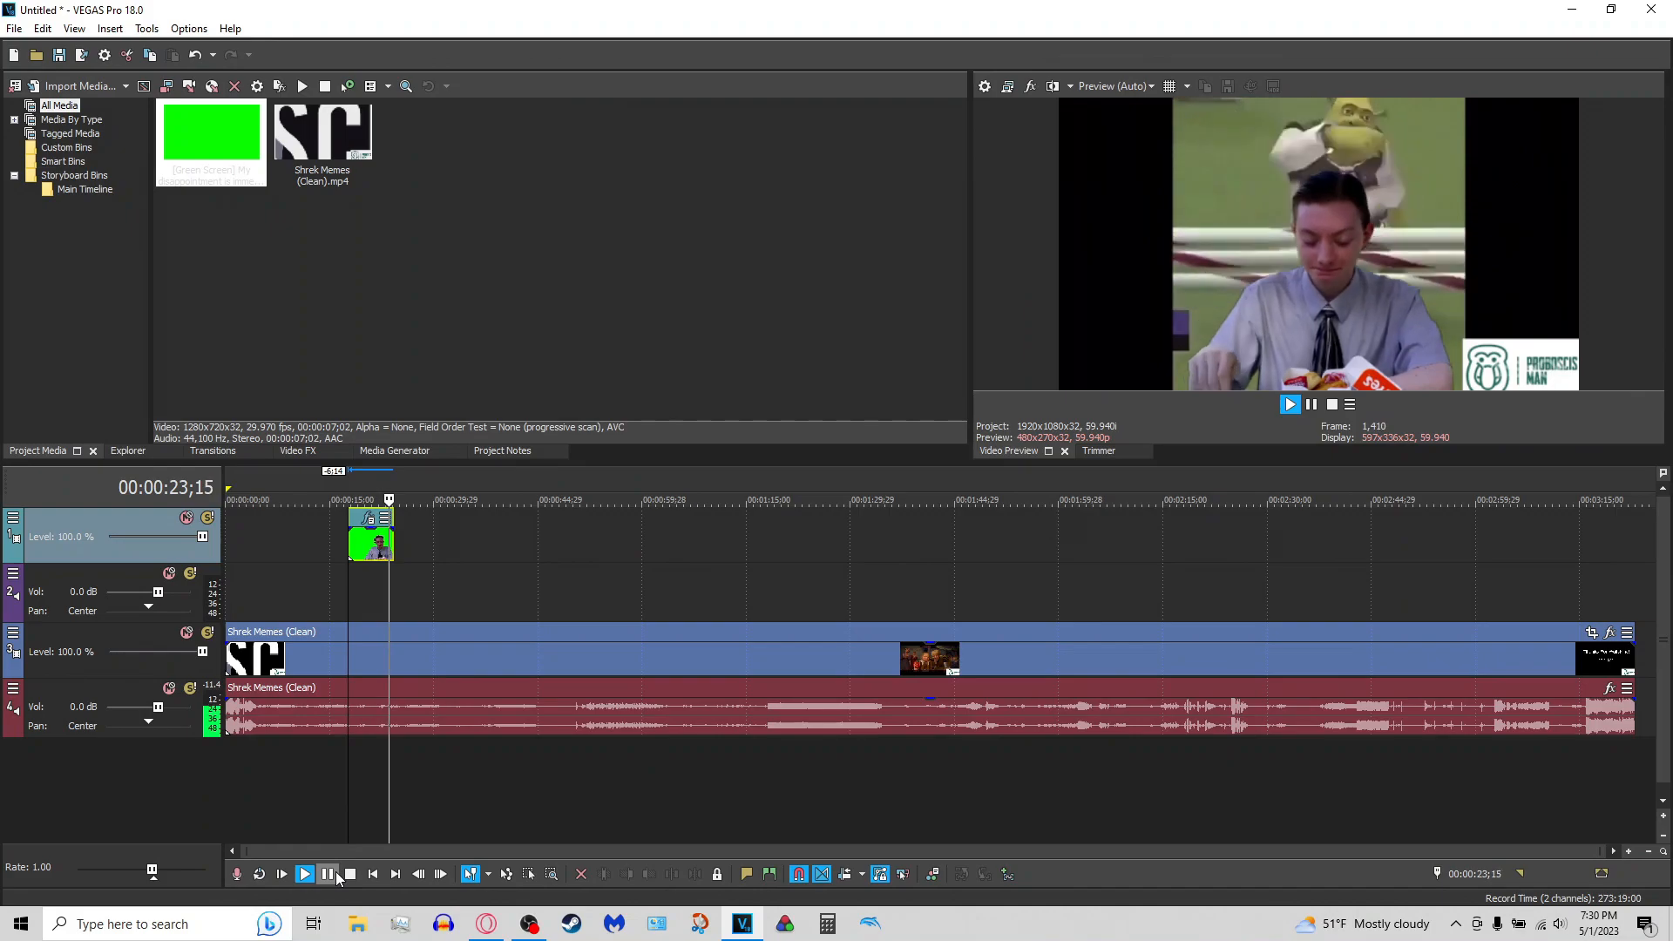
pyautogui.click(336, 871)
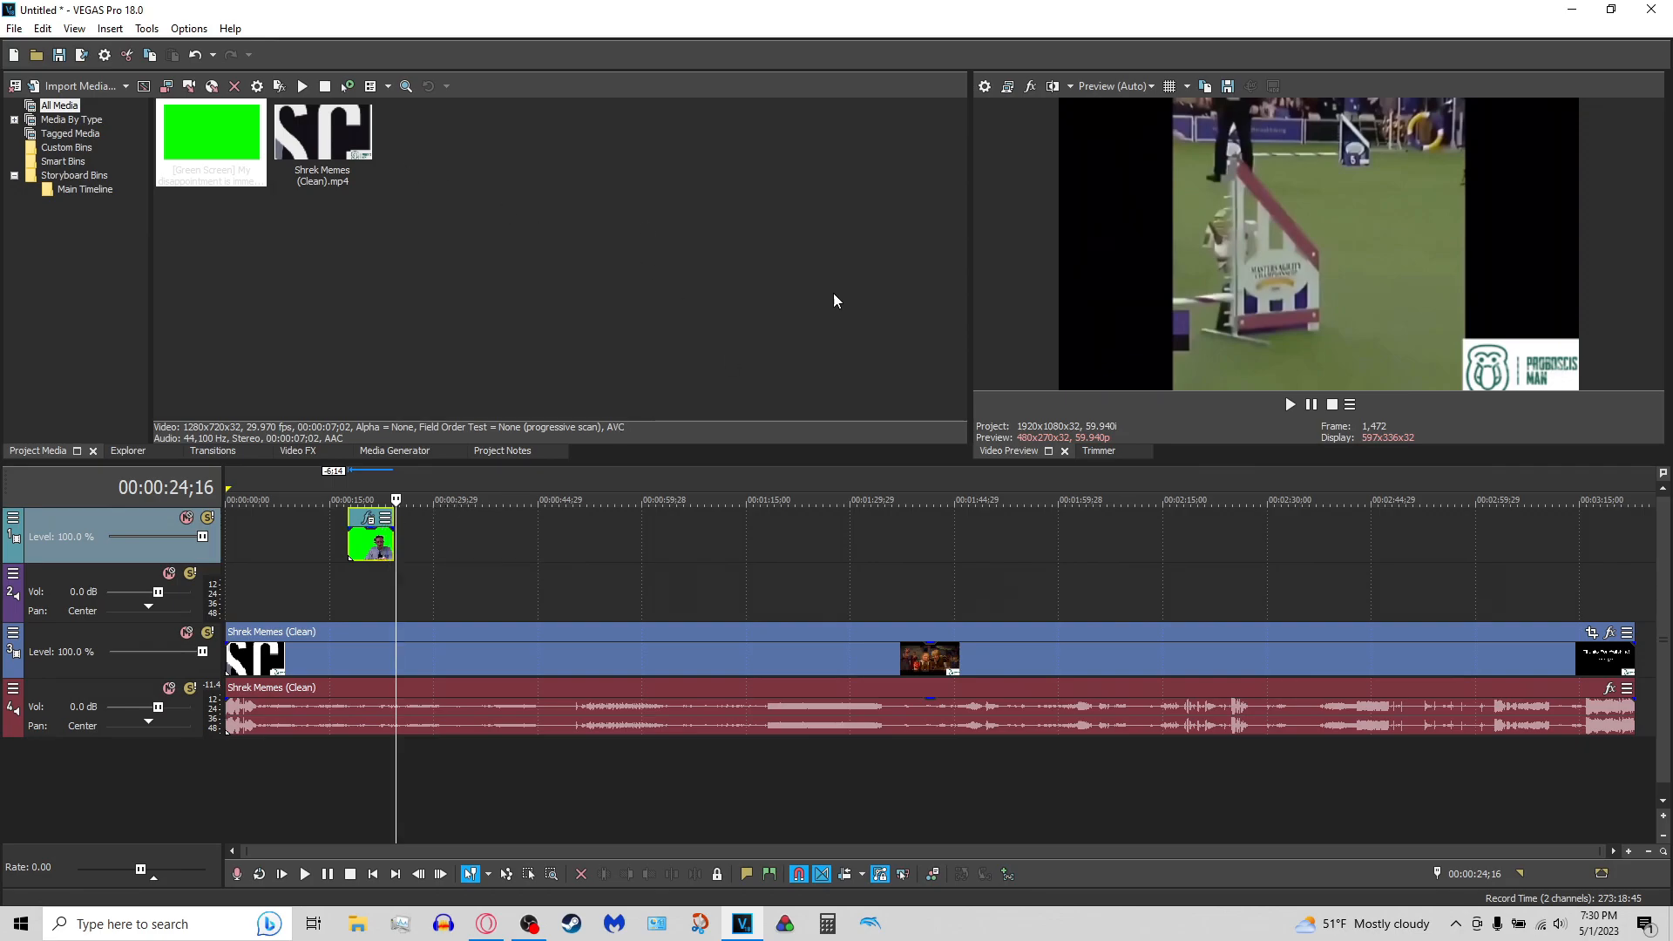
# Switch to the browser and search YouTube for "green screen"
pyautogui.click(491, 929)
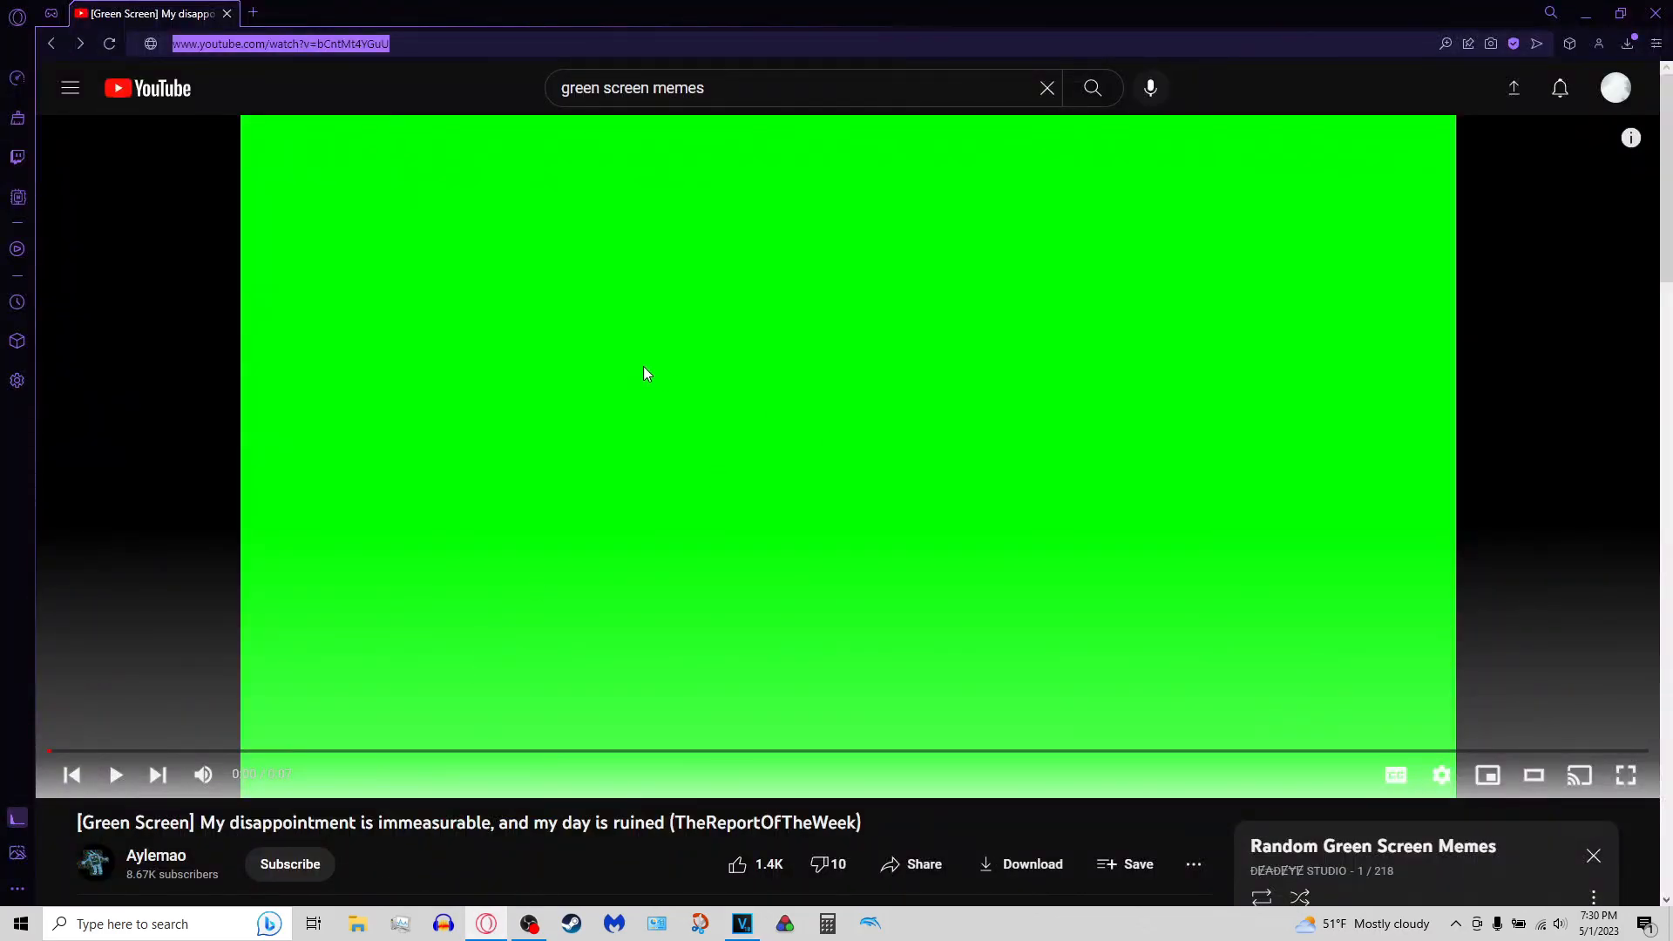
pyautogui.click(1048, 96)
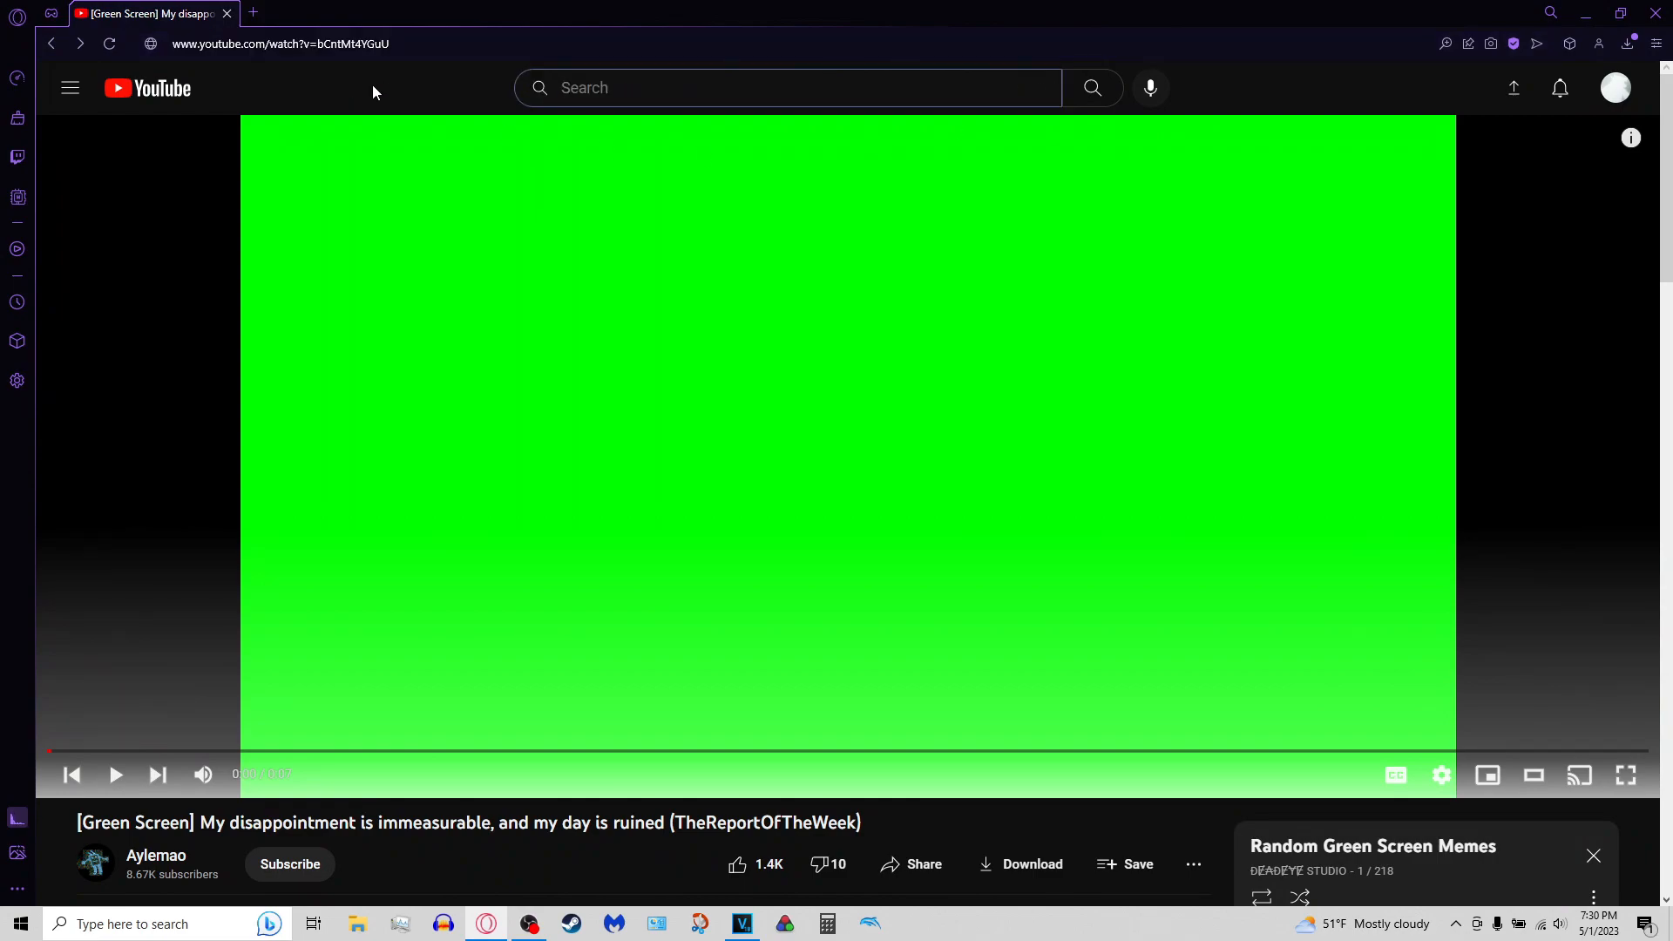
pyautogui.write('green scree')
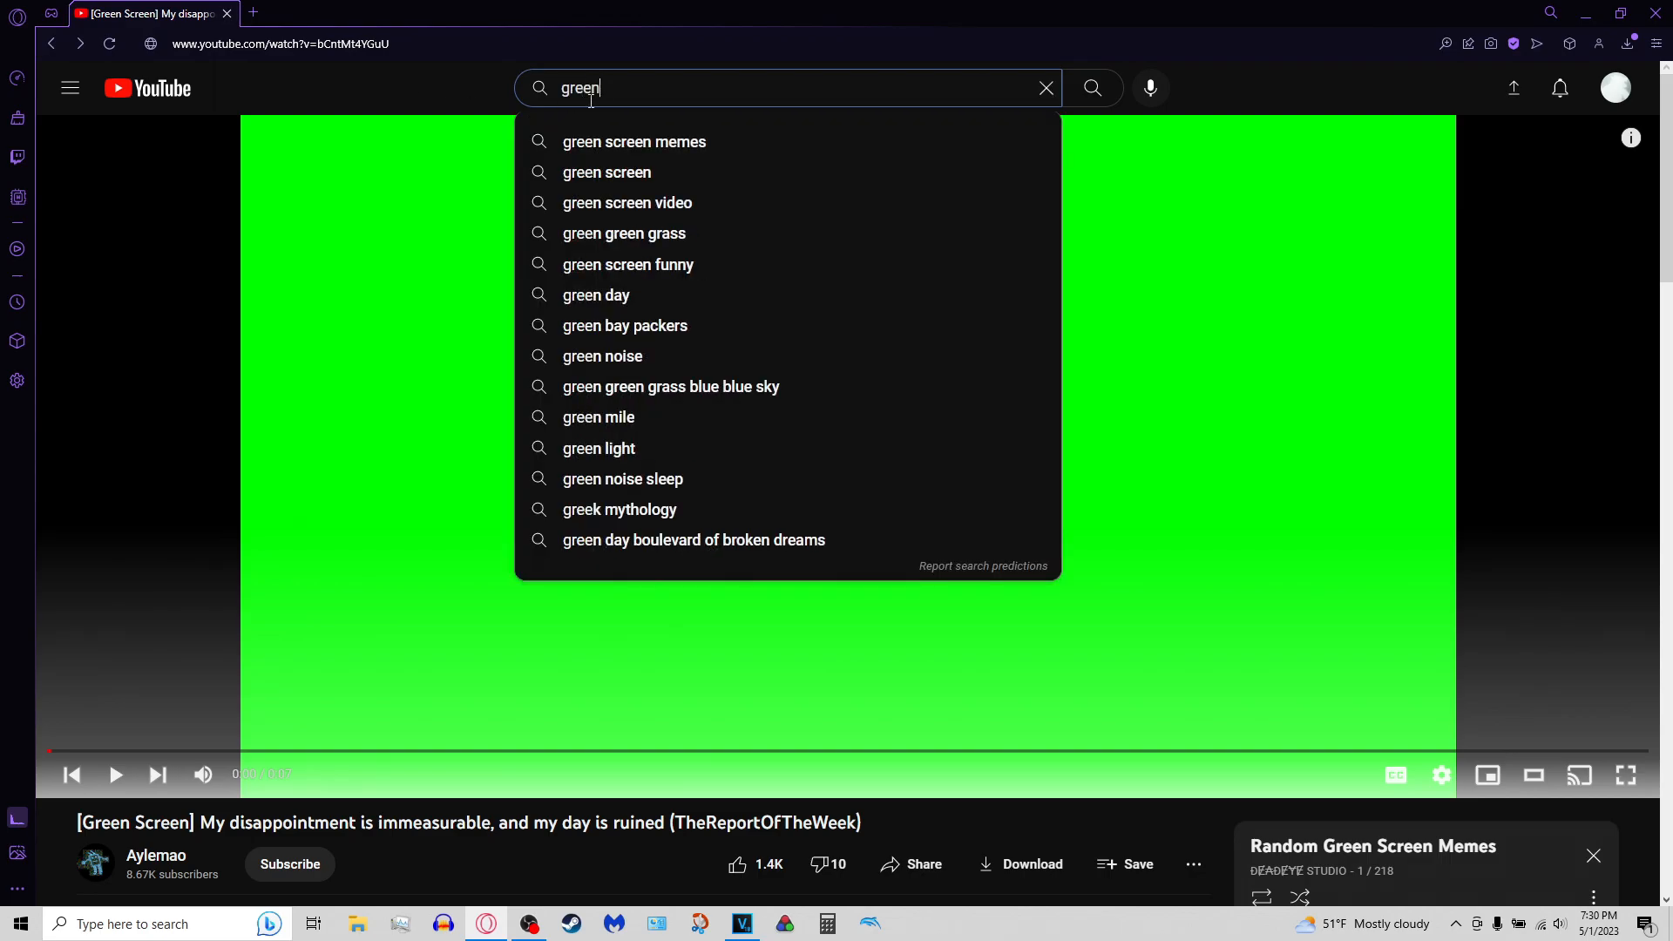
pyautogui.write('n')
pyautogui.press('Return')
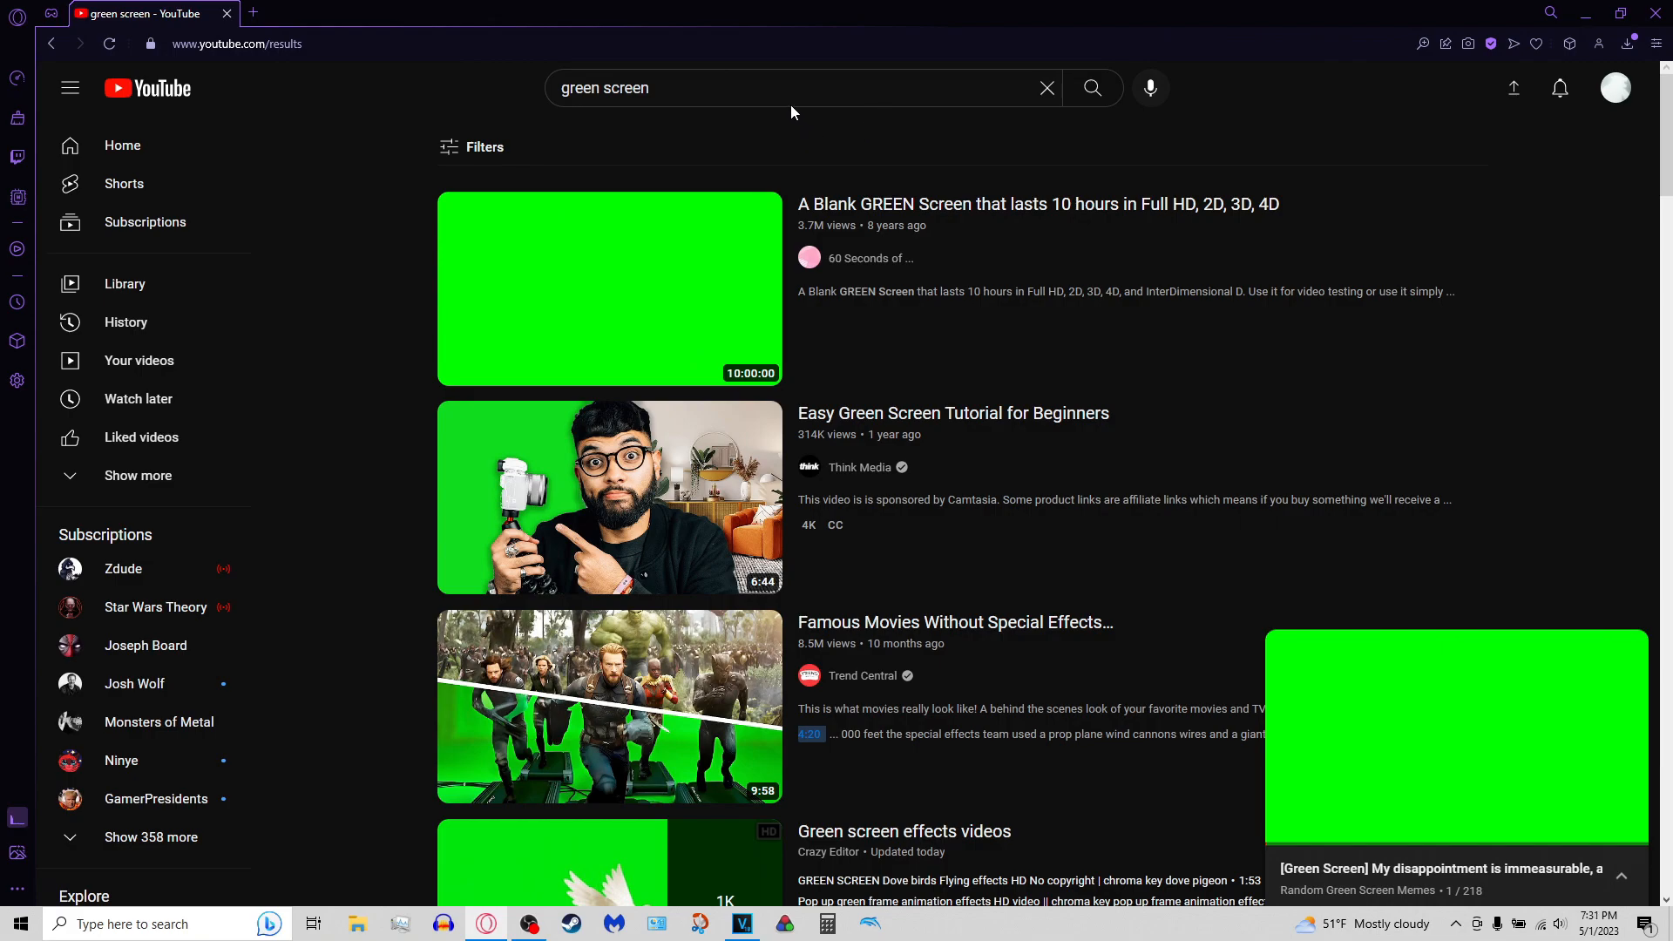
# Clear the search and close the browser, and place the playhead at the end of the green screen clip in VEGAS Pro
pyautogui.click(1045, 92)
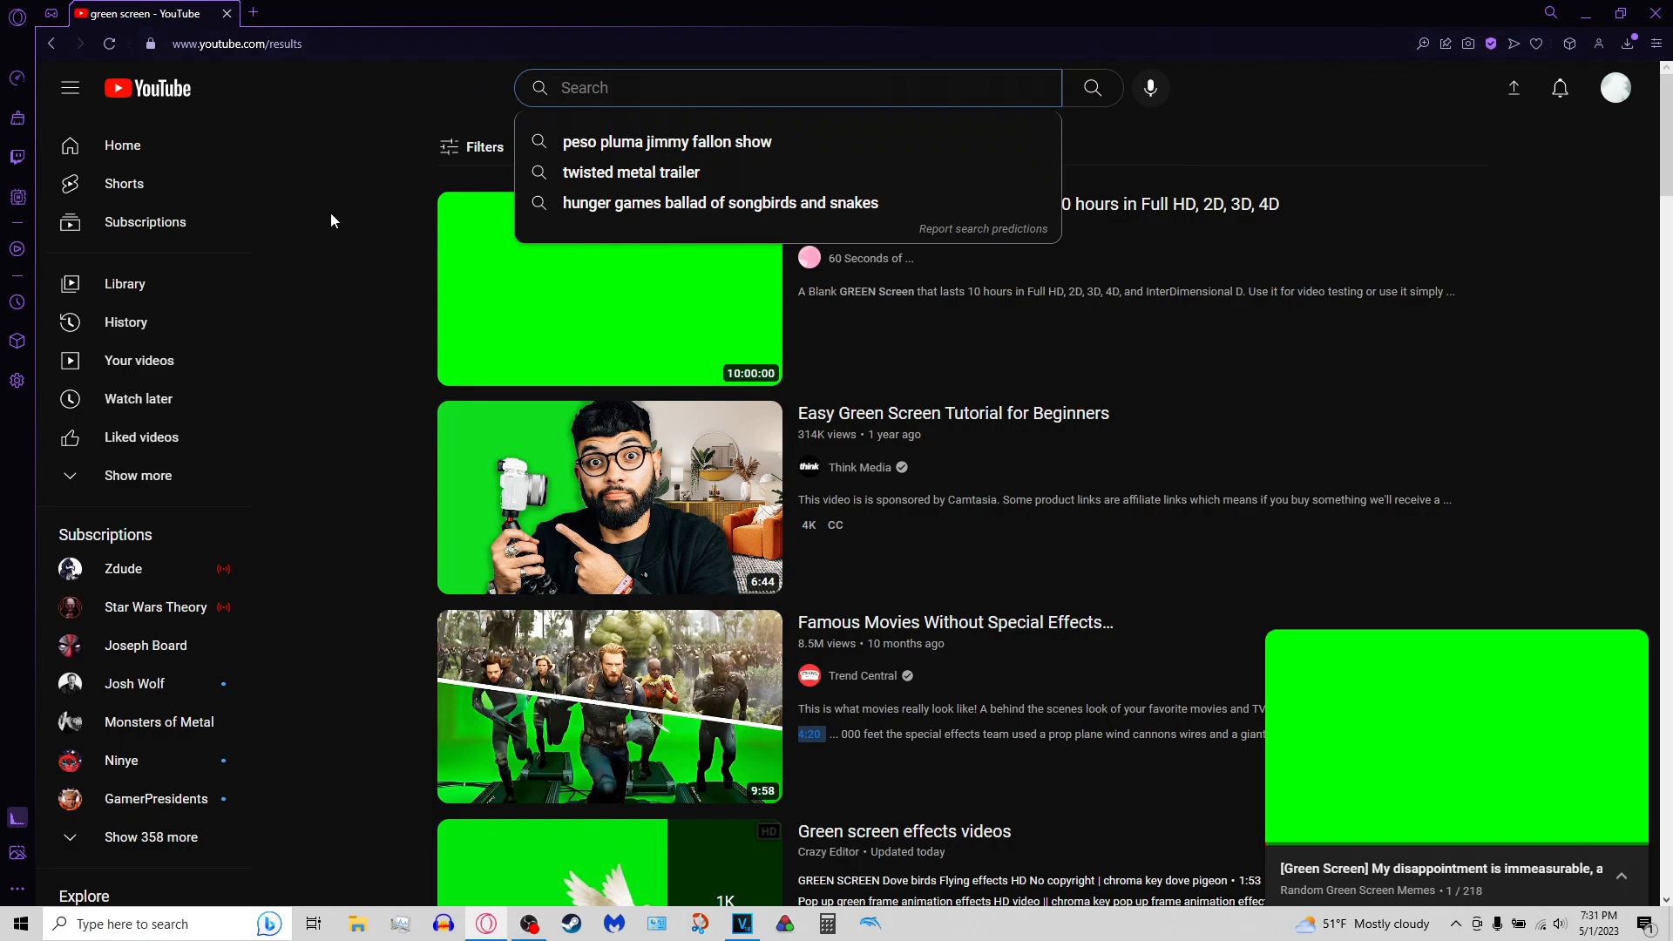
pyautogui.click(1660, 9)
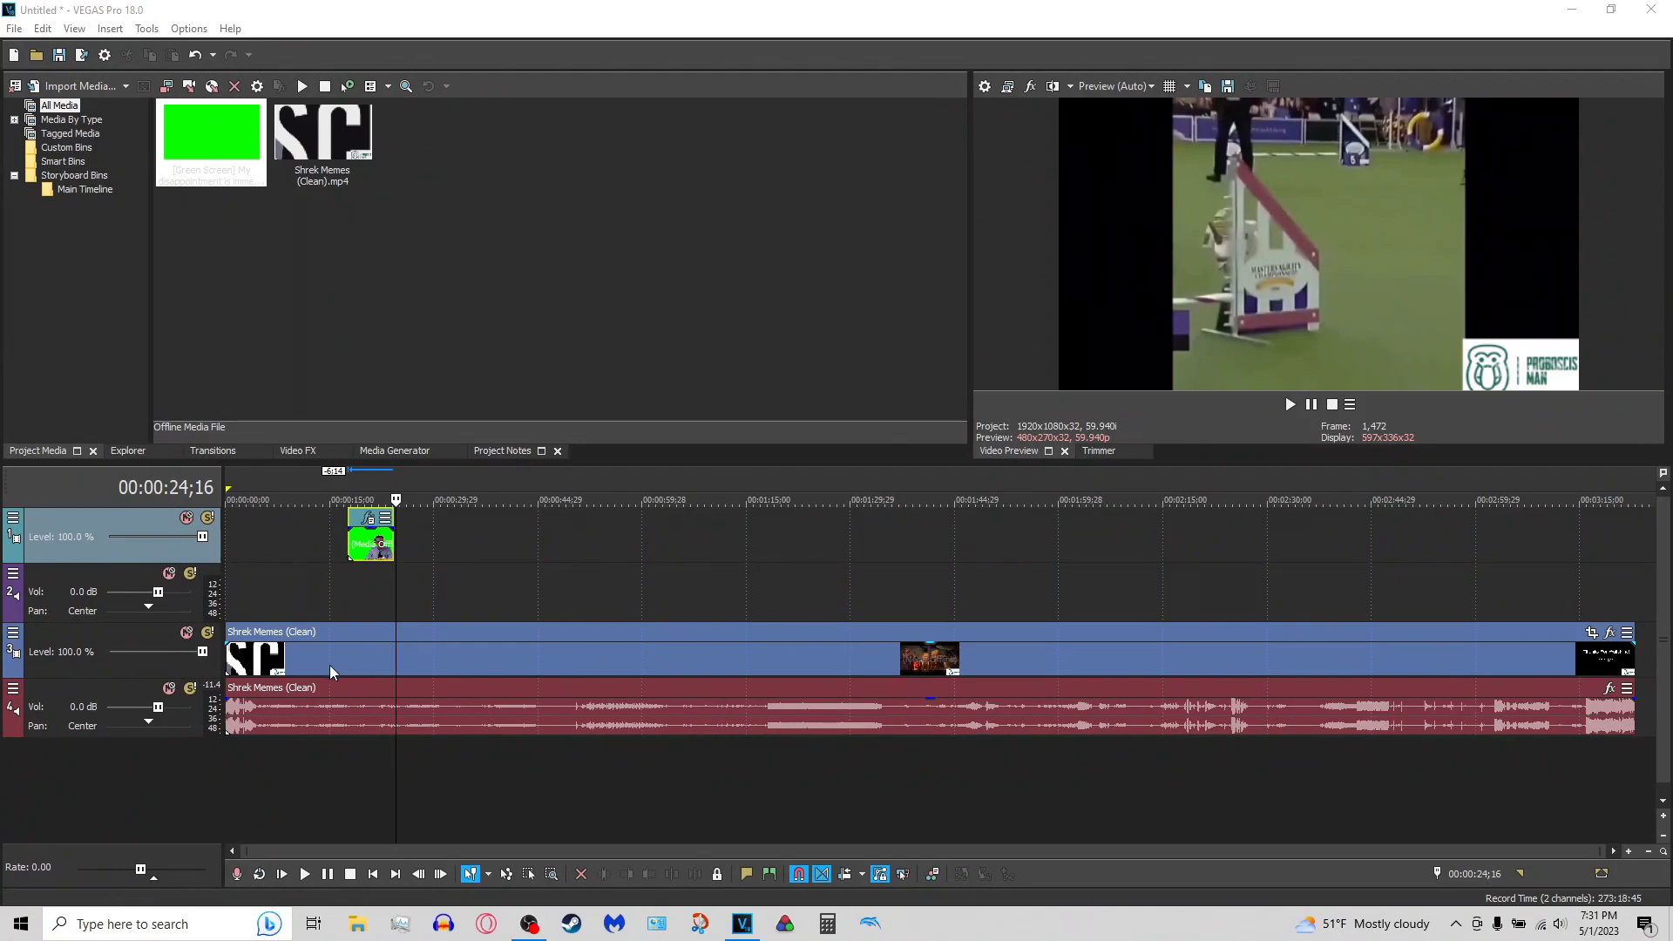
pyautogui.click(366, 542)
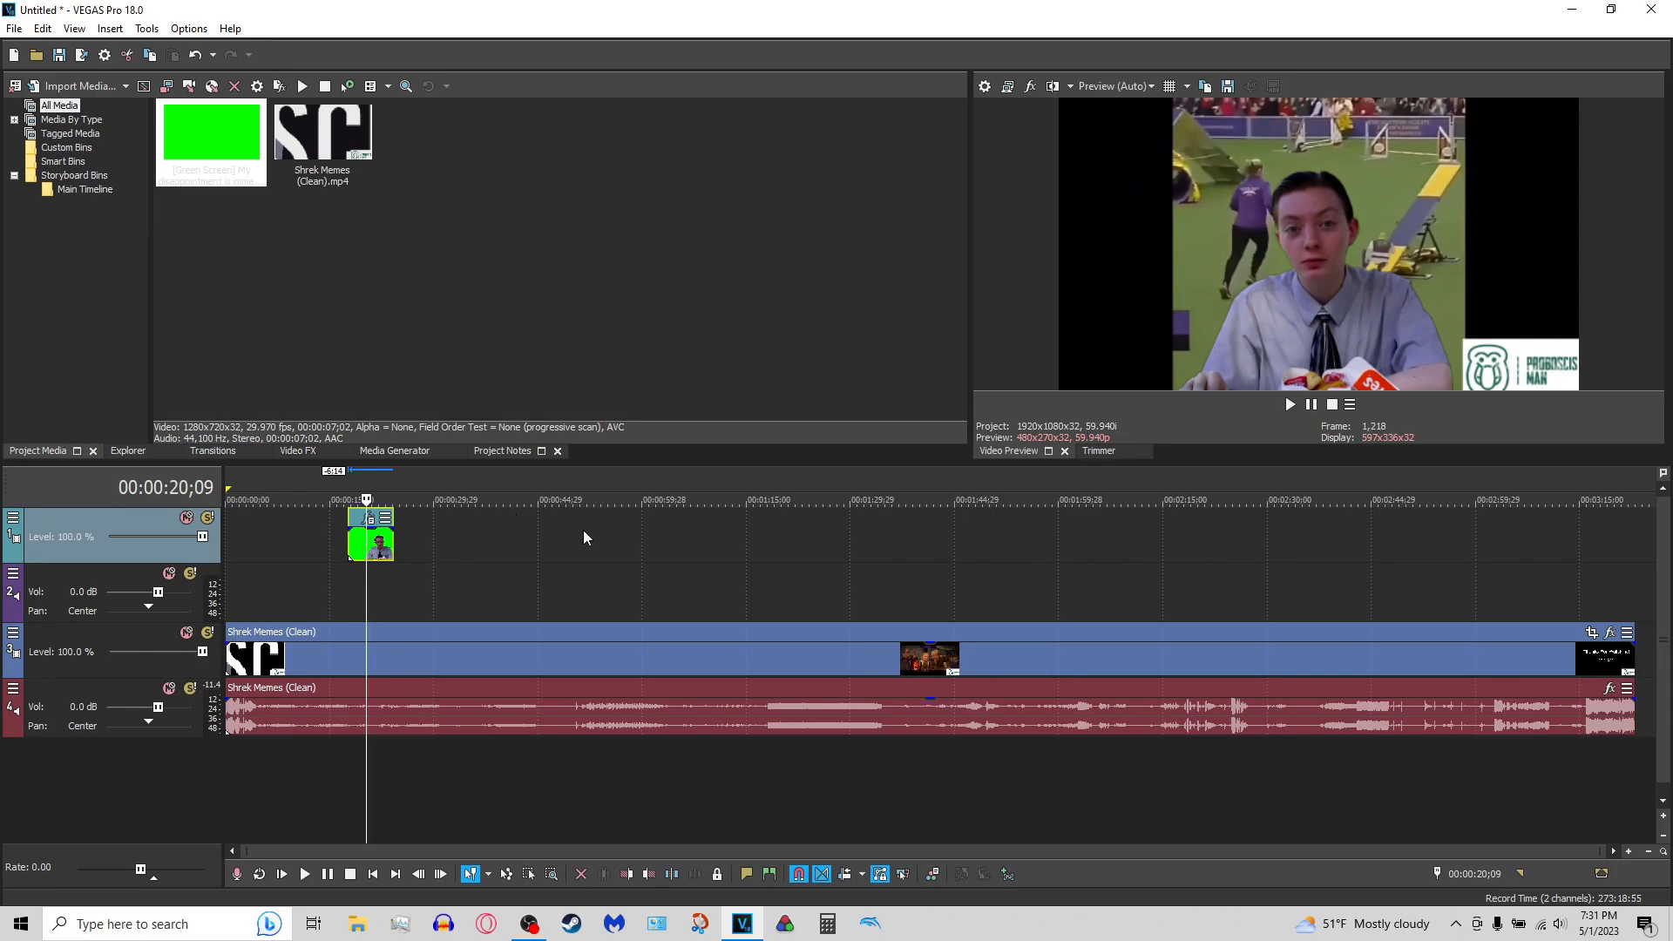
pyautogui.click(398, 531)
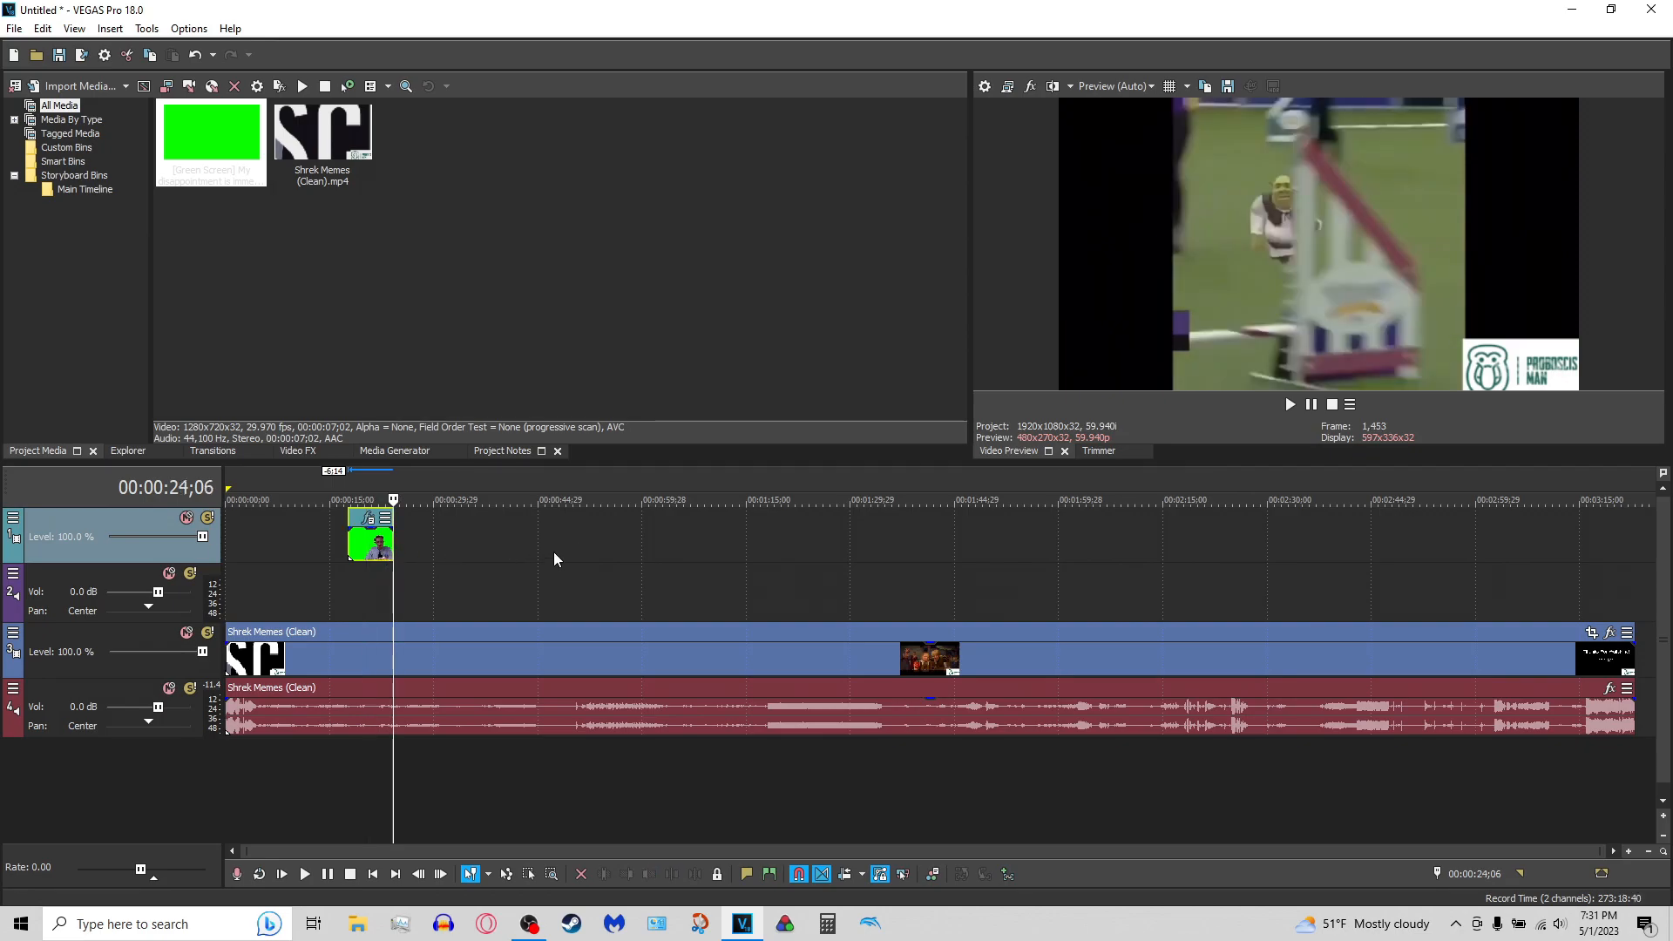